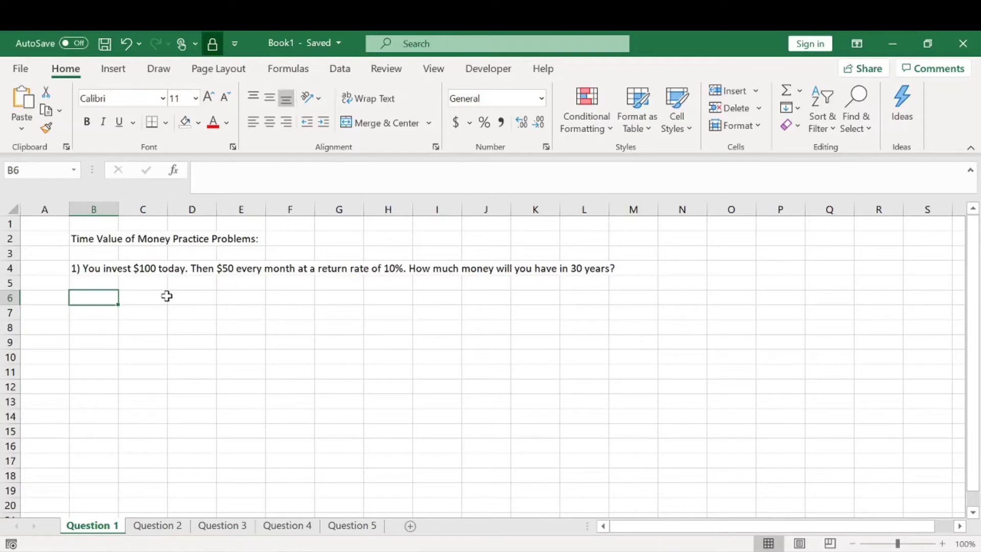
Enter PV 100 and PMT 50 with a 'Monthly' note beside the payment
type("PV")
key("Return")
left_click(166, 296)
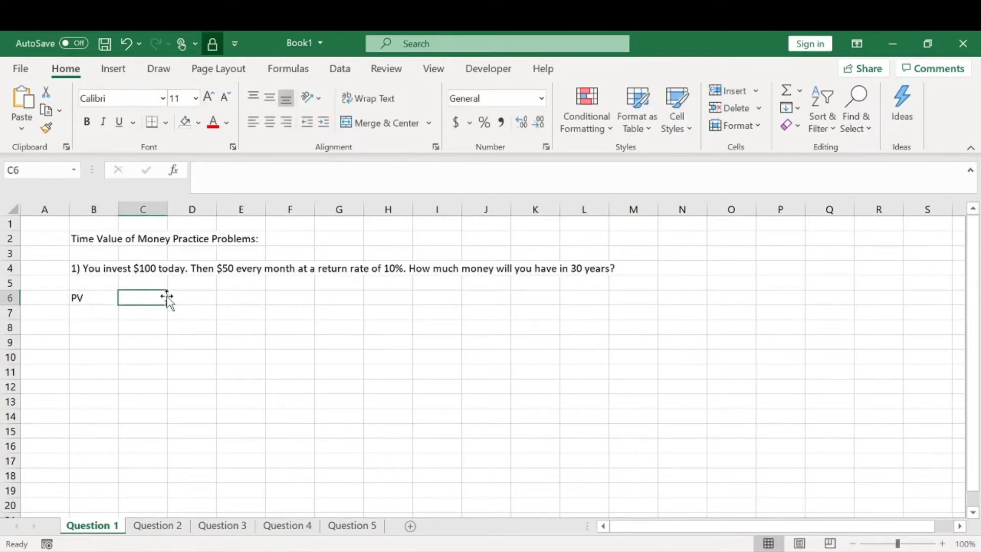
type("100")
key("Return")
key("Left")
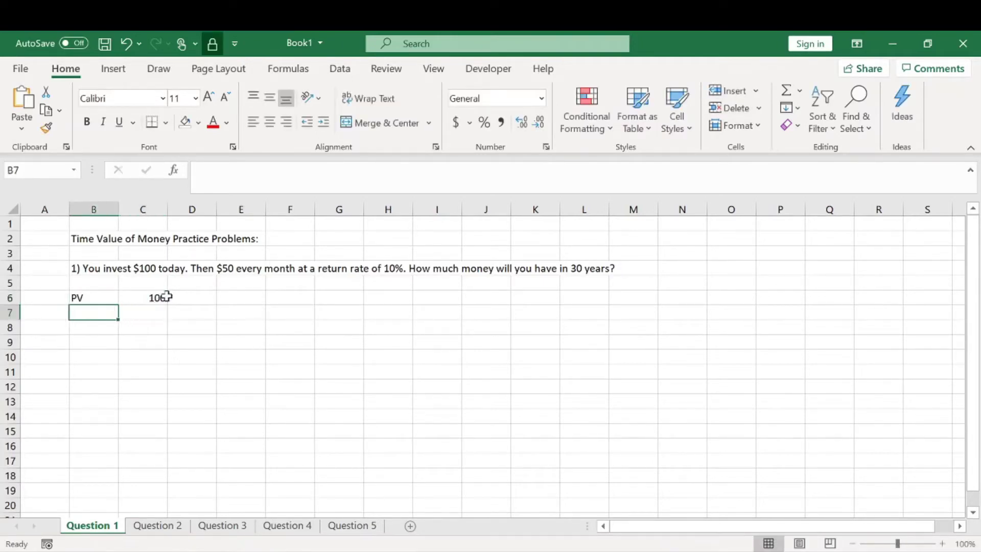
type("PMT")
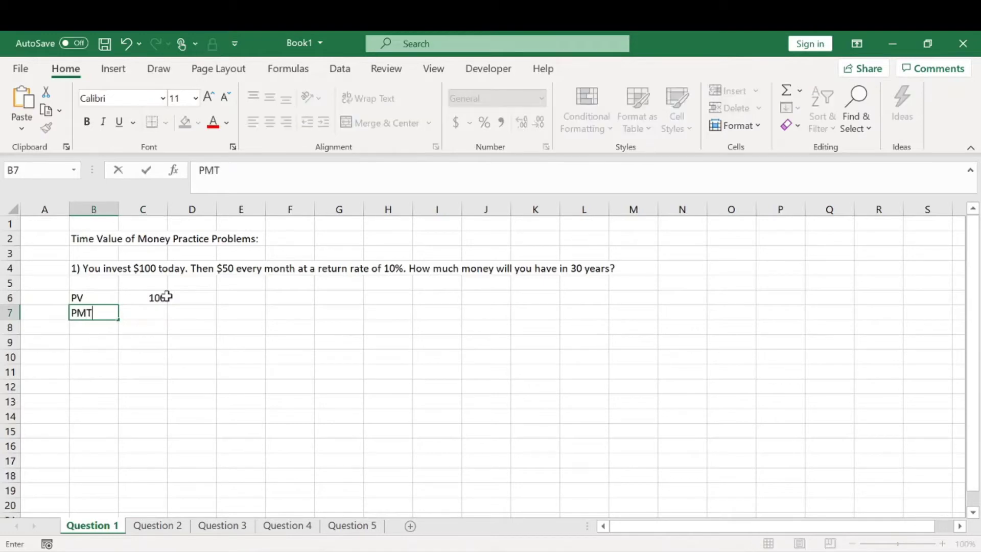
key("Tab")
type("50")
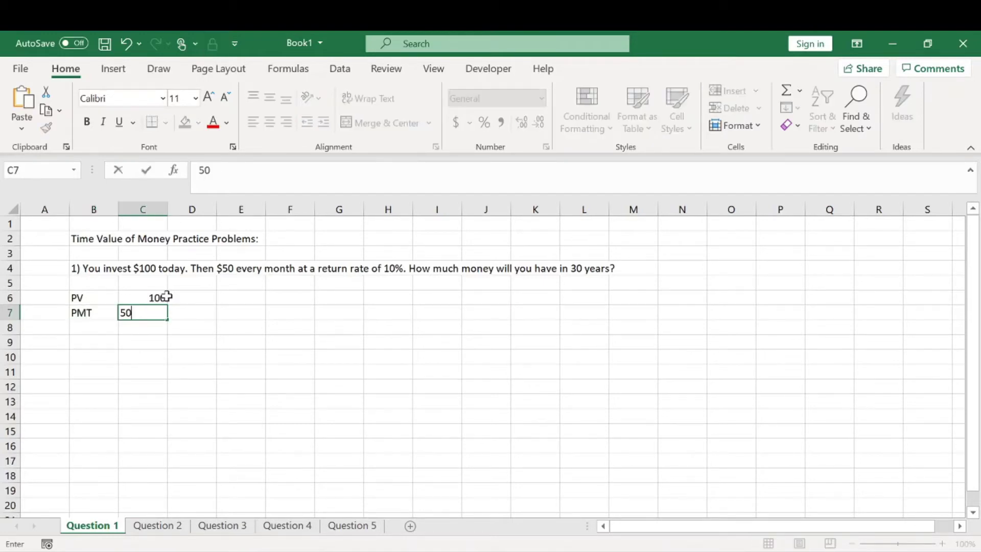
key("Tab")
type("Mom")
key("BackSpace")
type("nthly")
key("Return")
Add the Rate label with the formula =10%/12 in C8
key("Left")
key("Left")
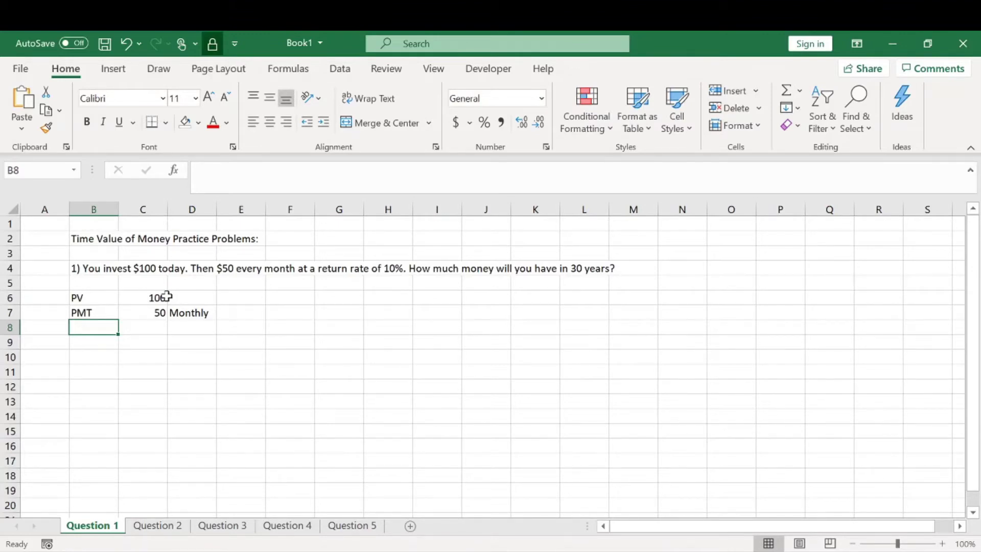
type("Rate")
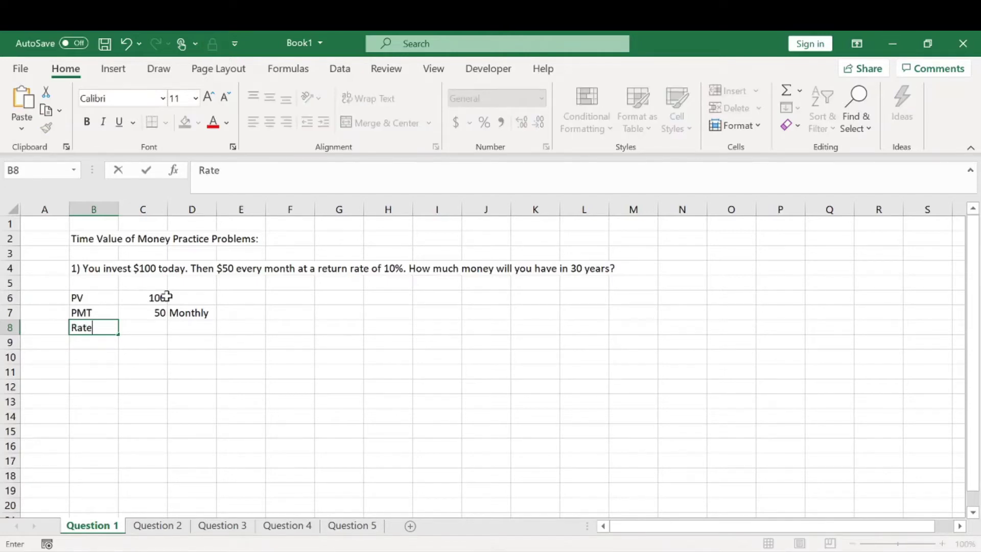
key("Tab")
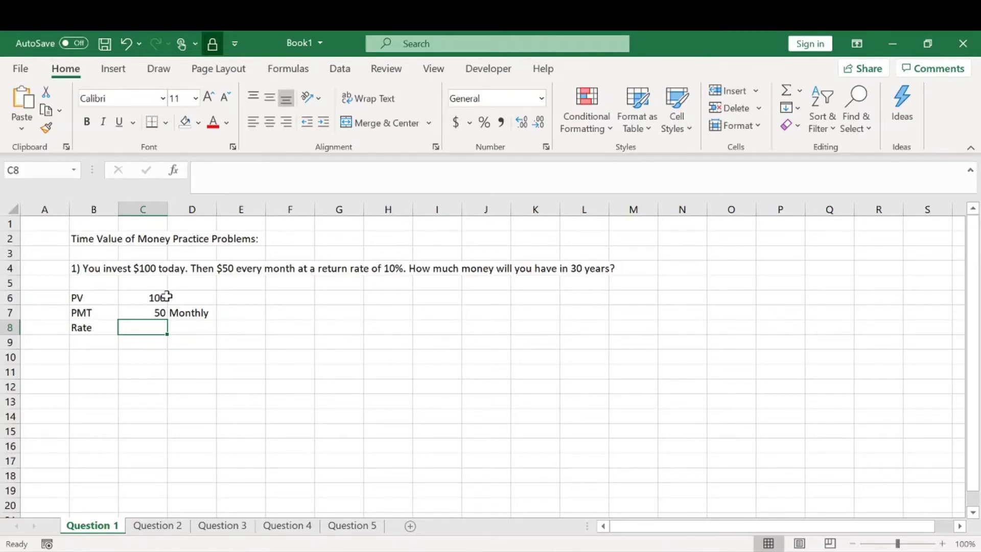
type("=10")
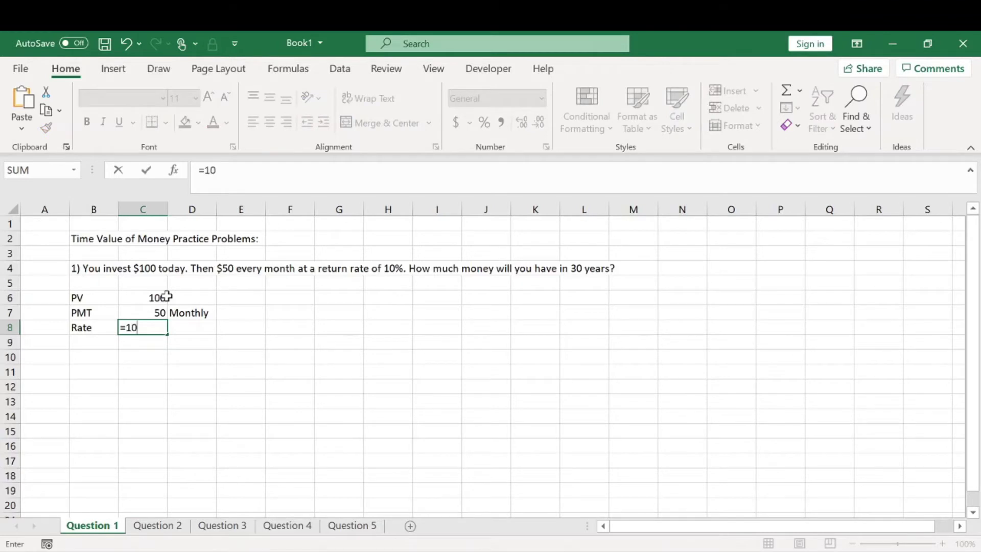
type("%/12")
key("Return")
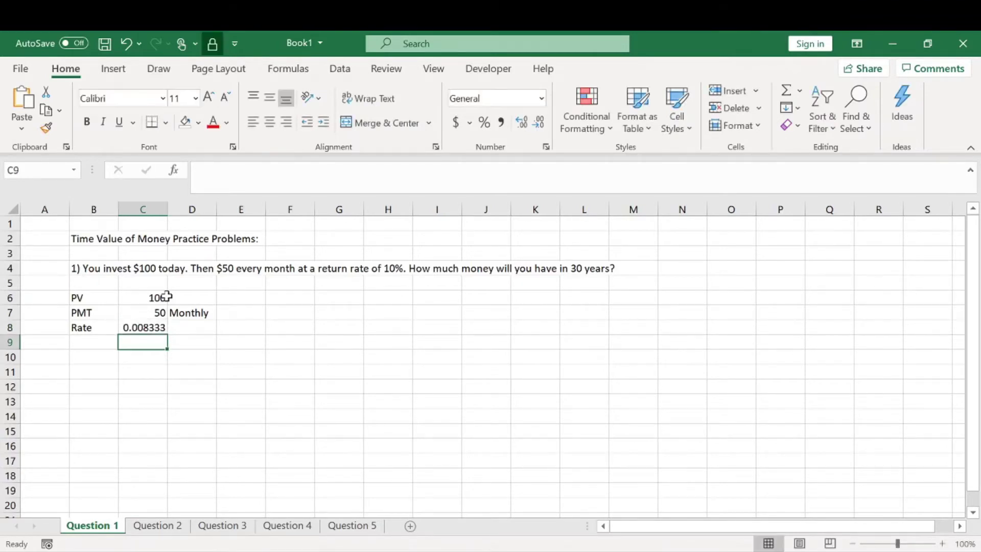
Format the rate in C8 as a percentage with two decimals (0.83%)
left_click(136, 326)
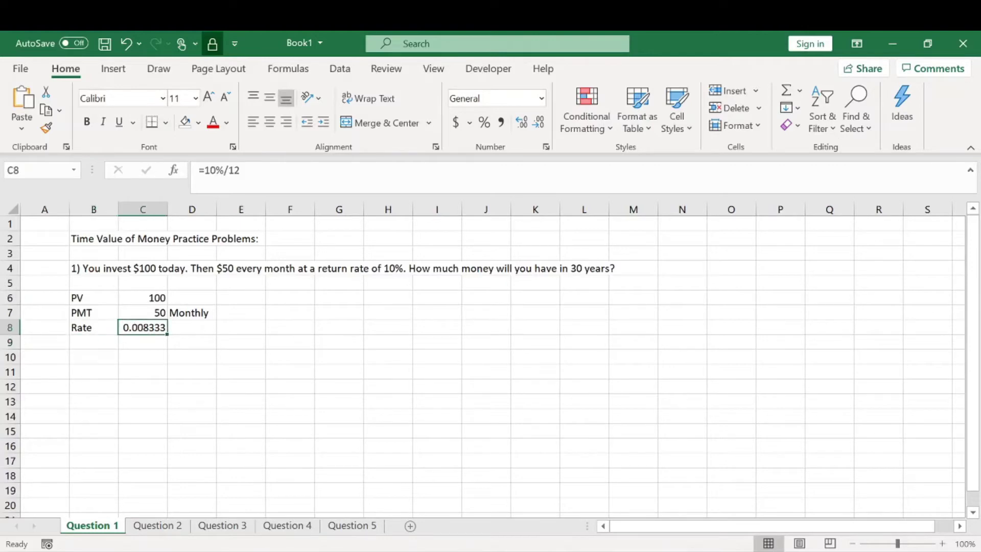
left_click(483, 123)
left_click(521, 124)
left_click(521, 124)
Put the note 'Monthly' in D8, correcting the misspelling
left_click(192, 329)
type("Monthyl")
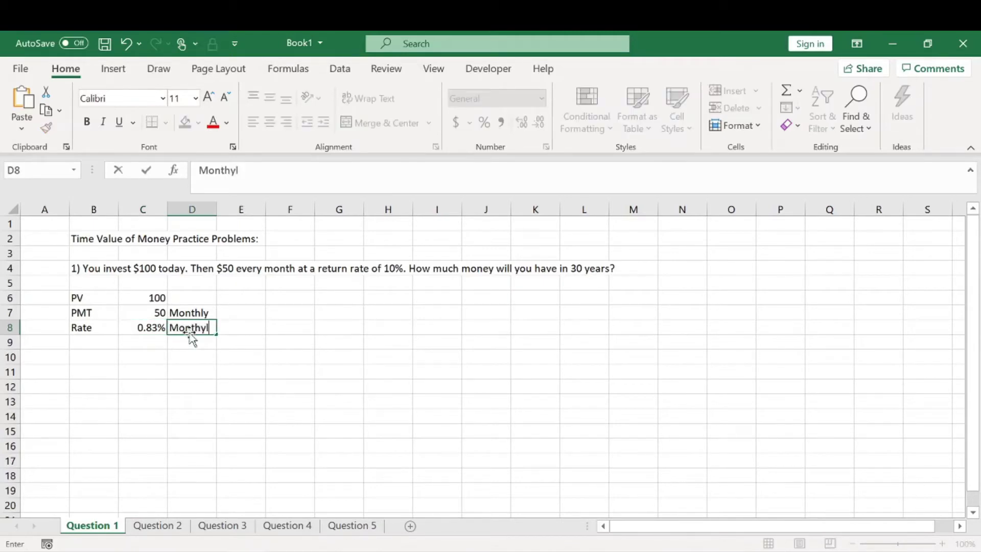
key("Return")
left_click(200, 326)
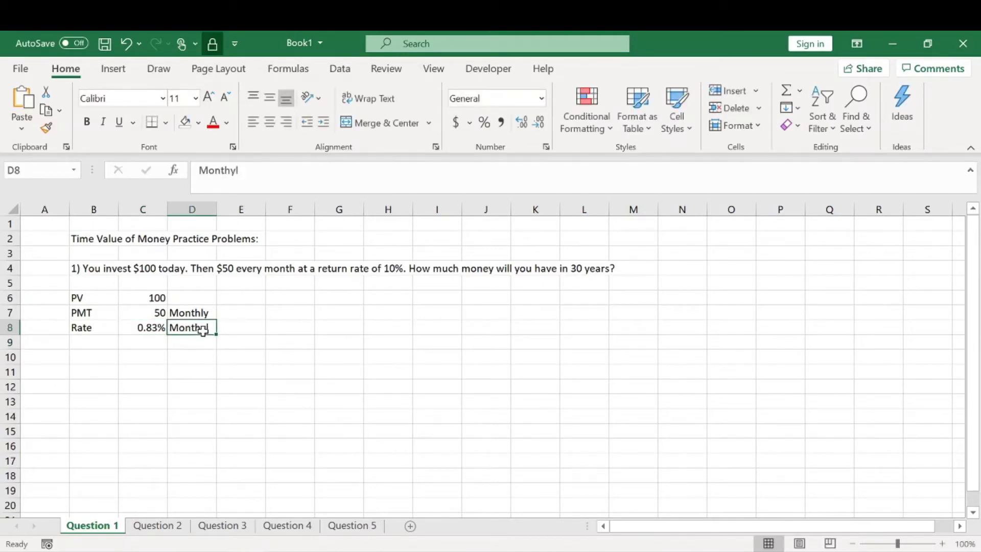
type("Monthly")
key("Return")
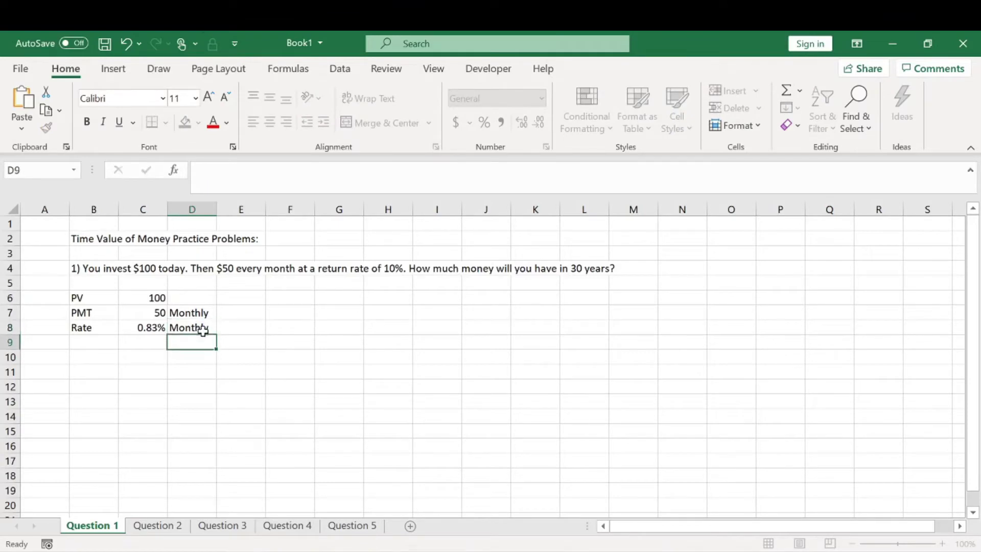
Format the PV and PMT amounts as Currency with no decimals ($100, $50)
left_click_drag(157, 299, 154, 314)
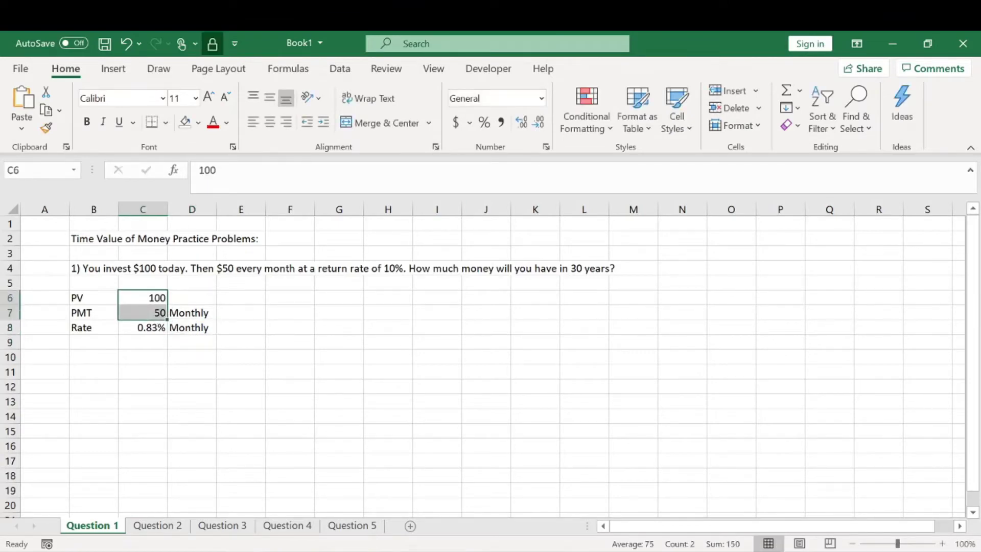
left_click(541, 98)
left_click(514, 200)
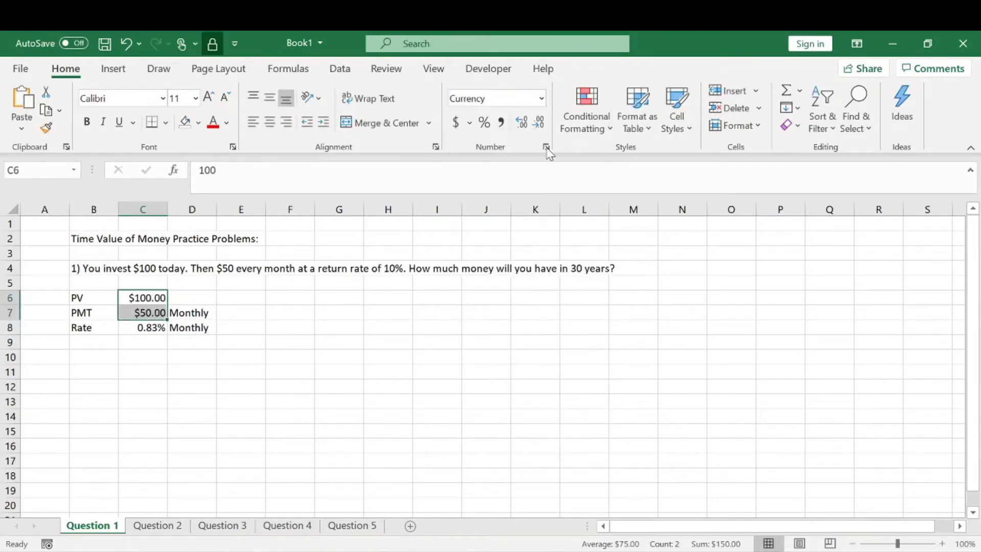
left_click(539, 122)
left_click(538, 122)
left_click(289, 442)
Add the Nper label in B9
left_click(83, 344)
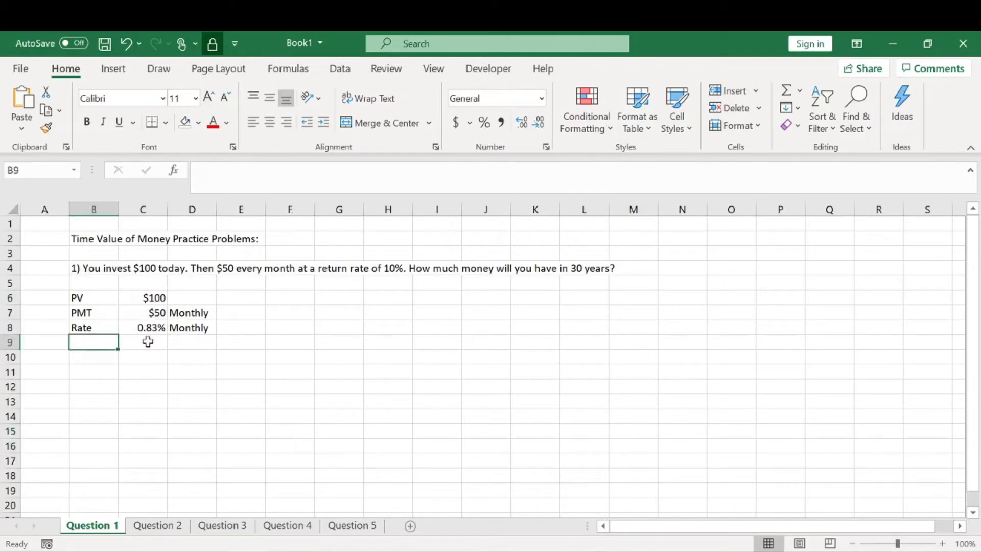
type("Nper")
left_click(148, 341)
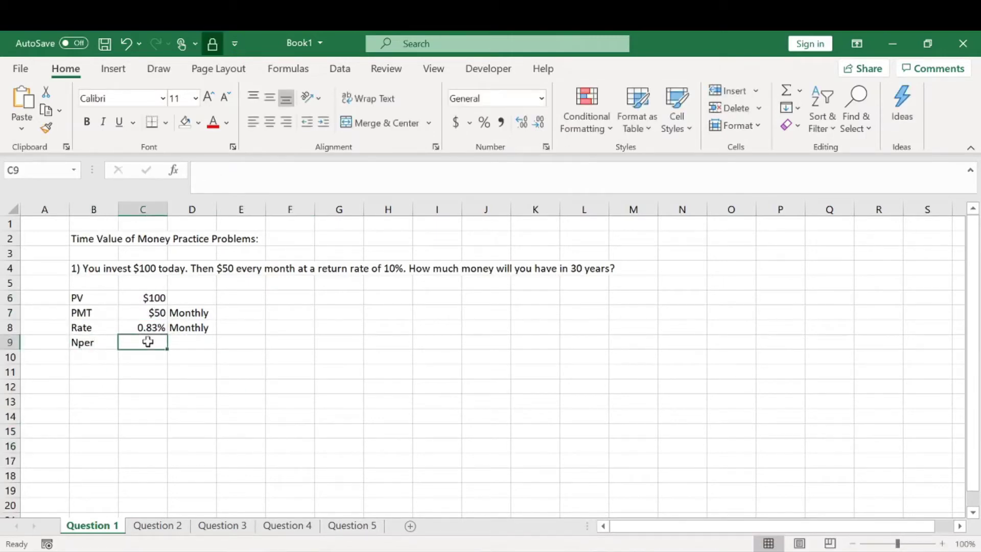
Set Nper to =30*12 (360) and add the FV label in B10
type("=30")
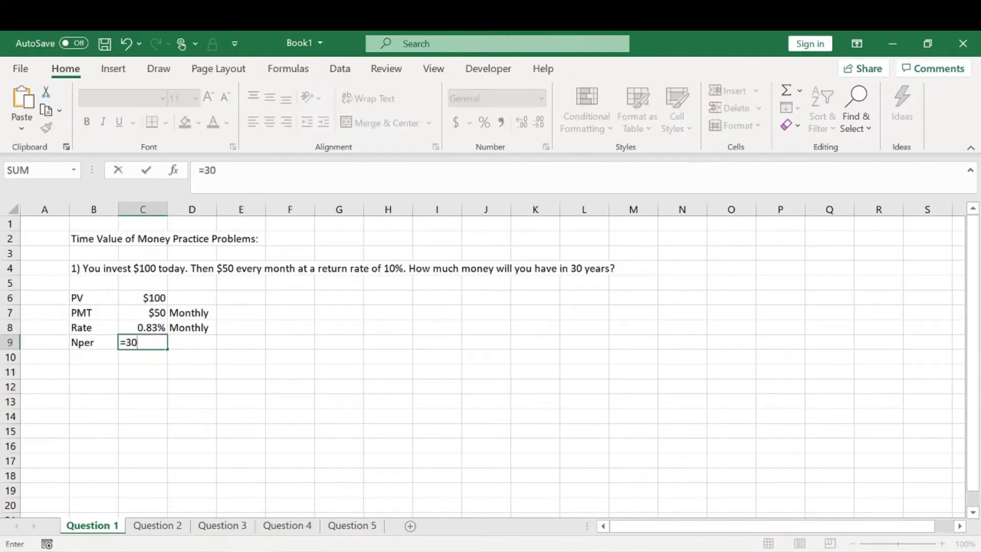
type("*12")
key("Return")
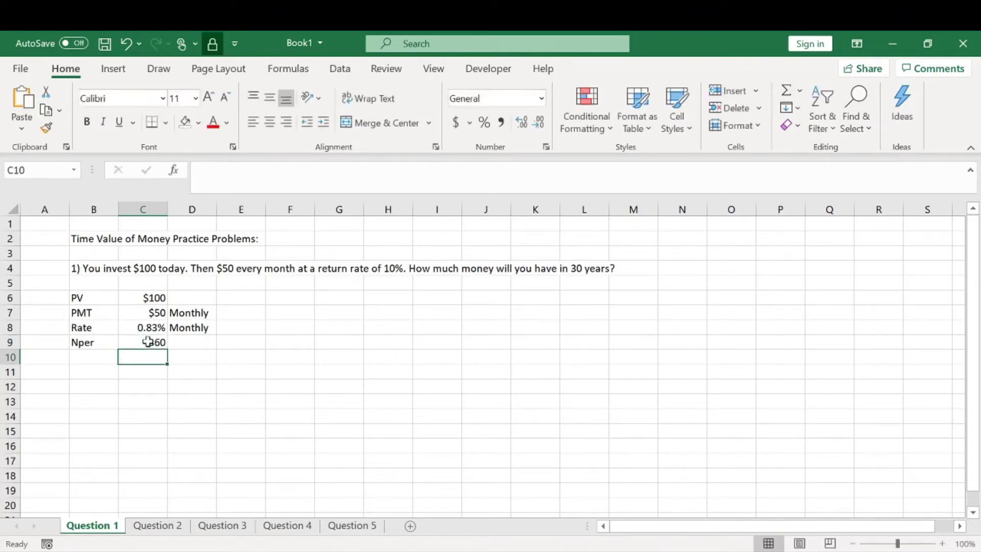
left_click(109, 365)
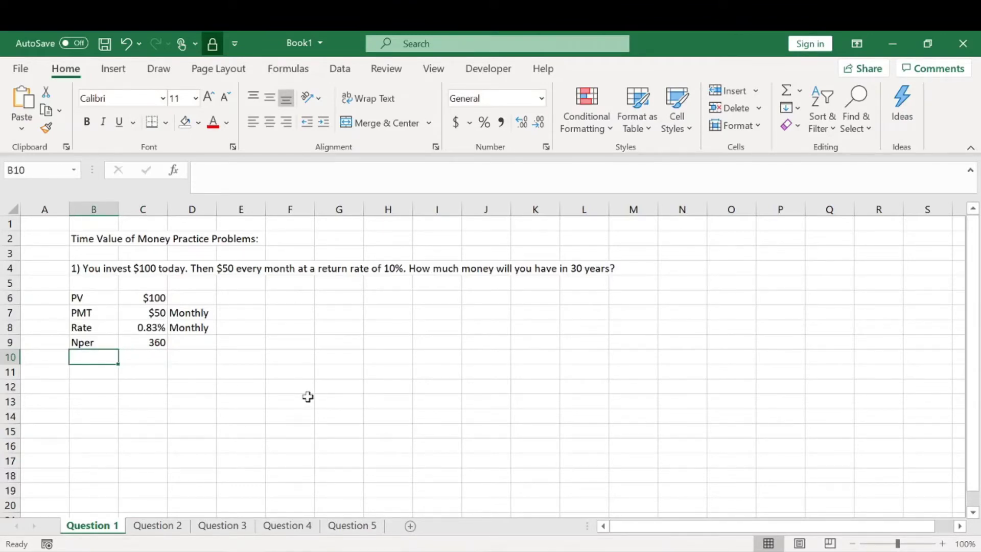
type("FV")
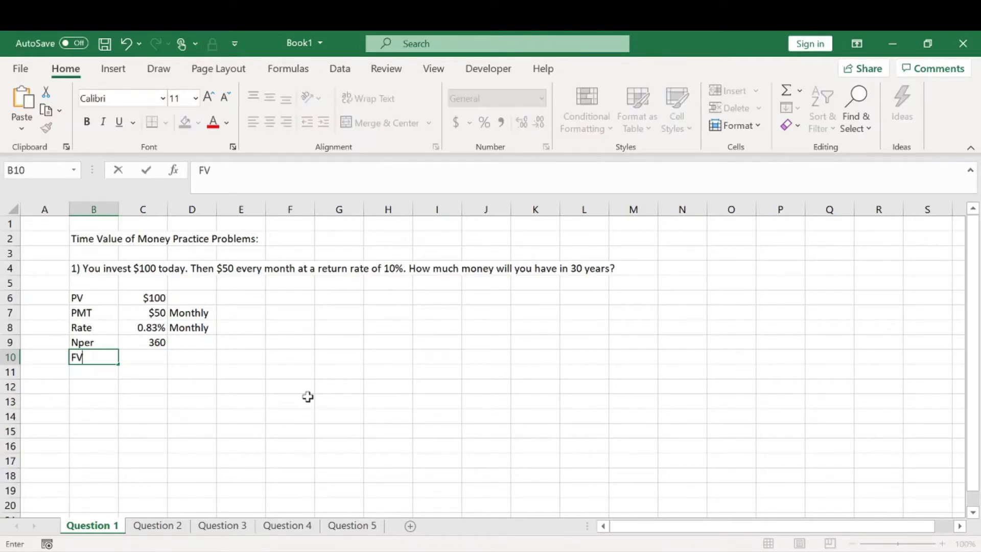
key("Tab")
Enter =-FV(C8,C9,C7,C6) in C10, giving $115,008.14
type("=-FV(")
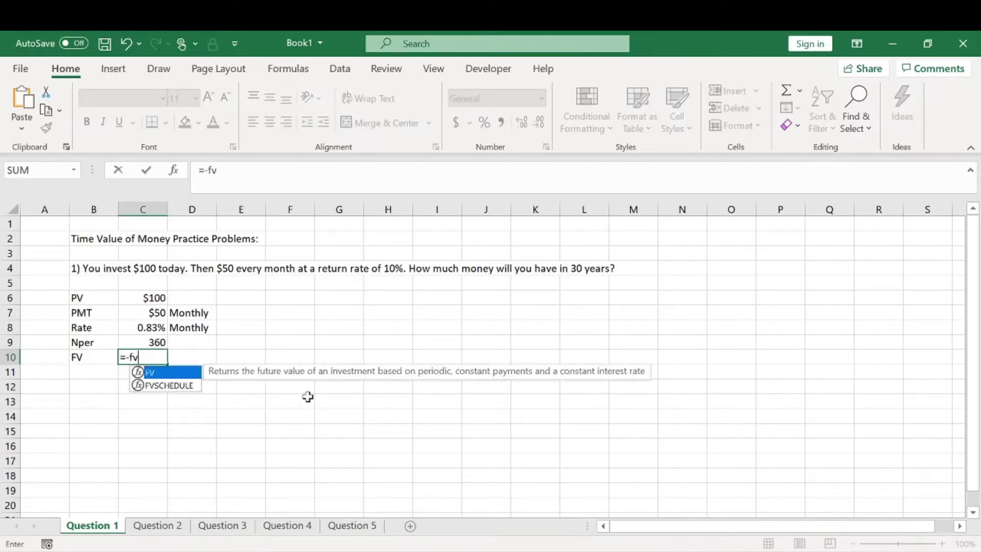
key("Up")
key("Up")
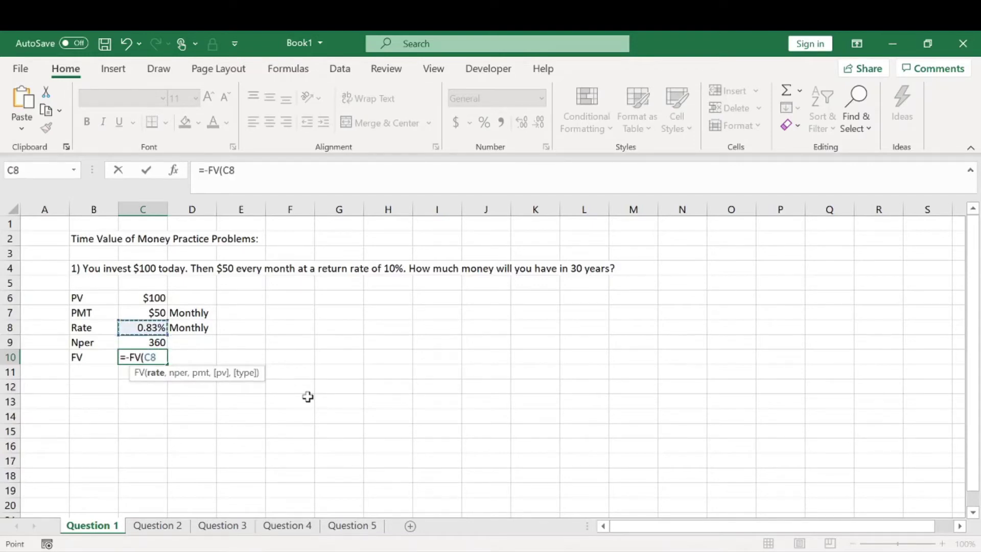
type(",")
key("Up")
type(",")
key("Up")
key("Up")
key("Up")
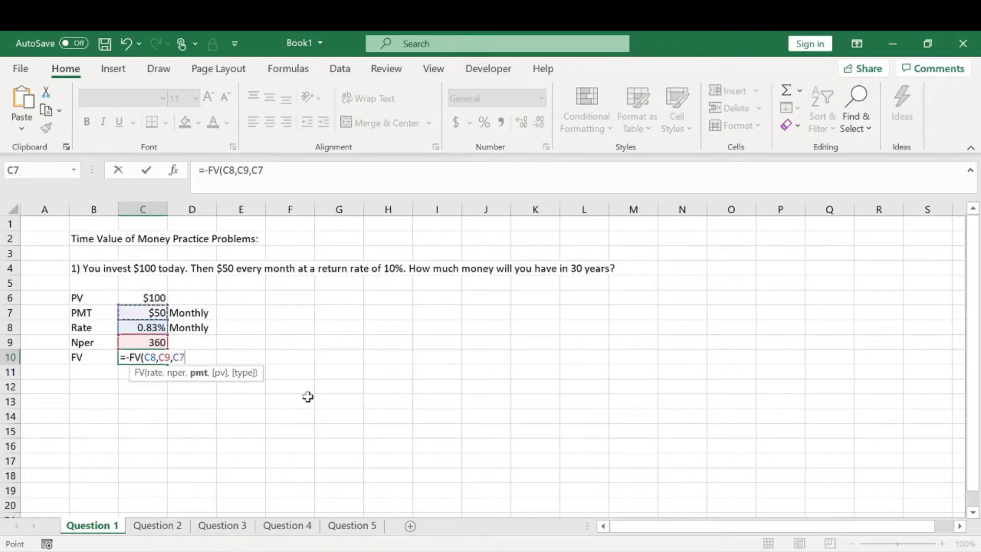
type(",")
key("Up")
key("Up")
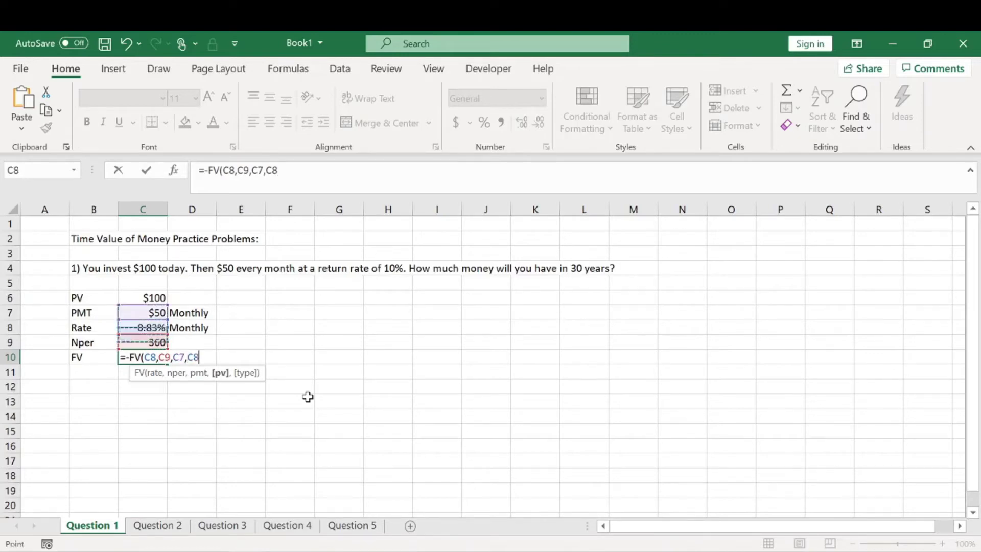
key("Up")
key("Up")
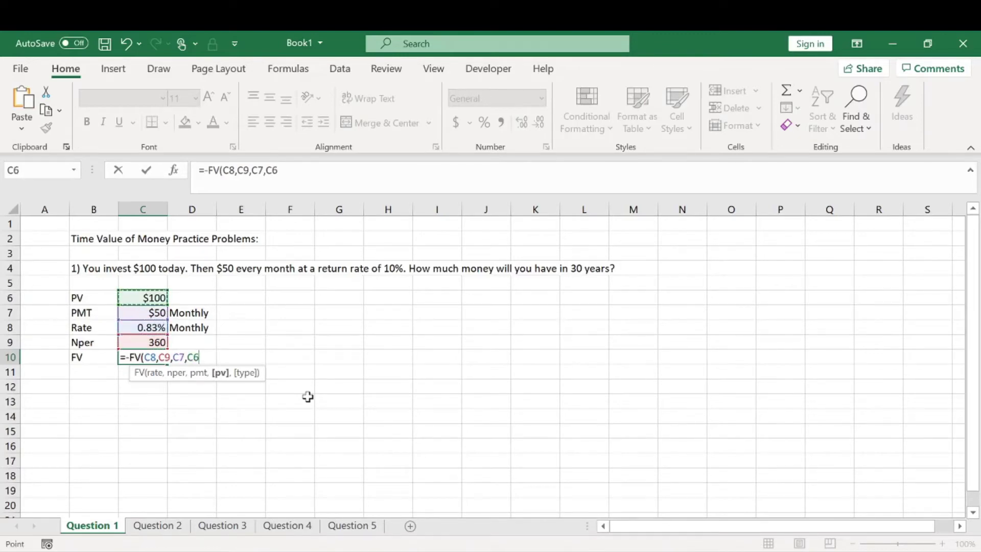
key("Return")
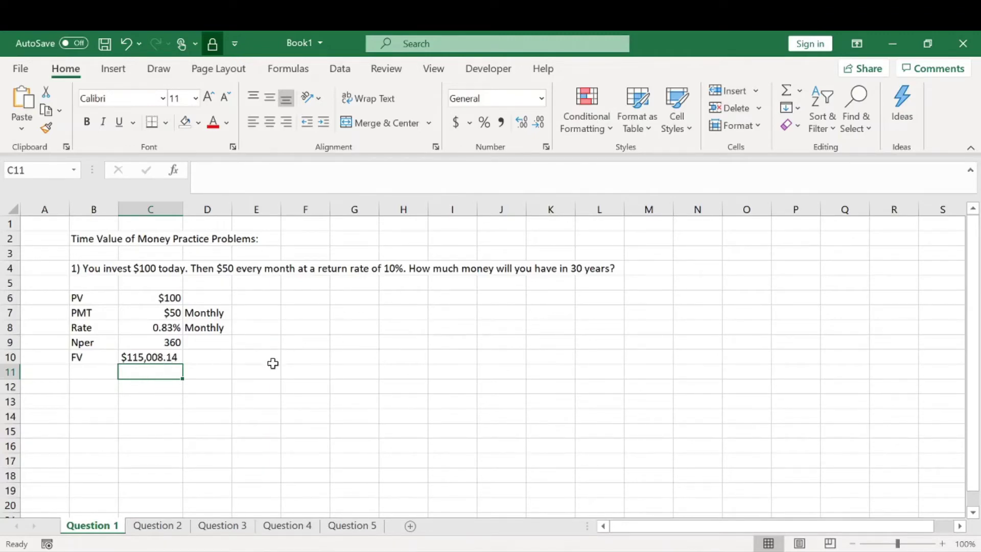
Switch to the Question 2 sheet with the $2,000,000 retirement savings problem
left_click(174, 527)
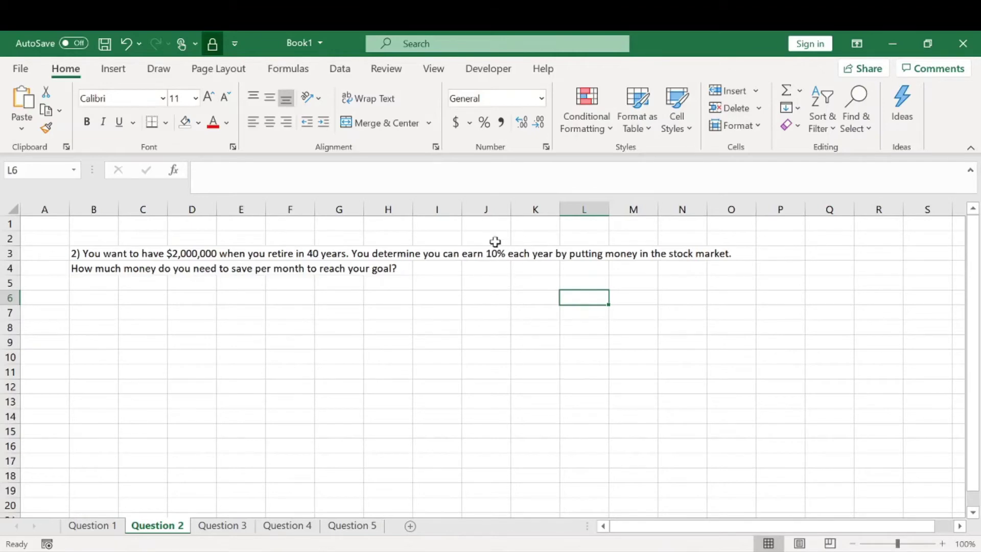
Enter the FV label with 2000000 in C6
left_click(97, 300)
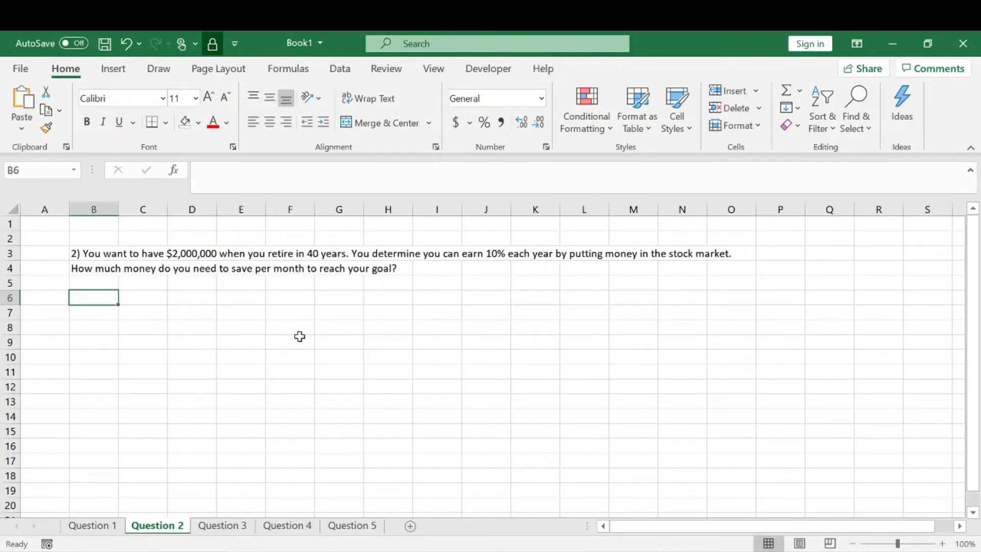
type("FV")
key("Tab")
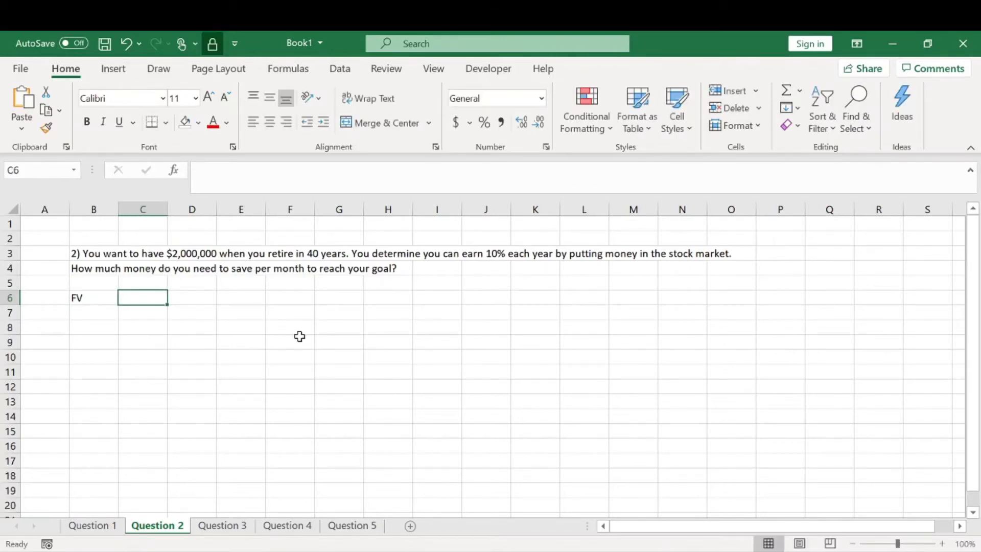
type("2000")
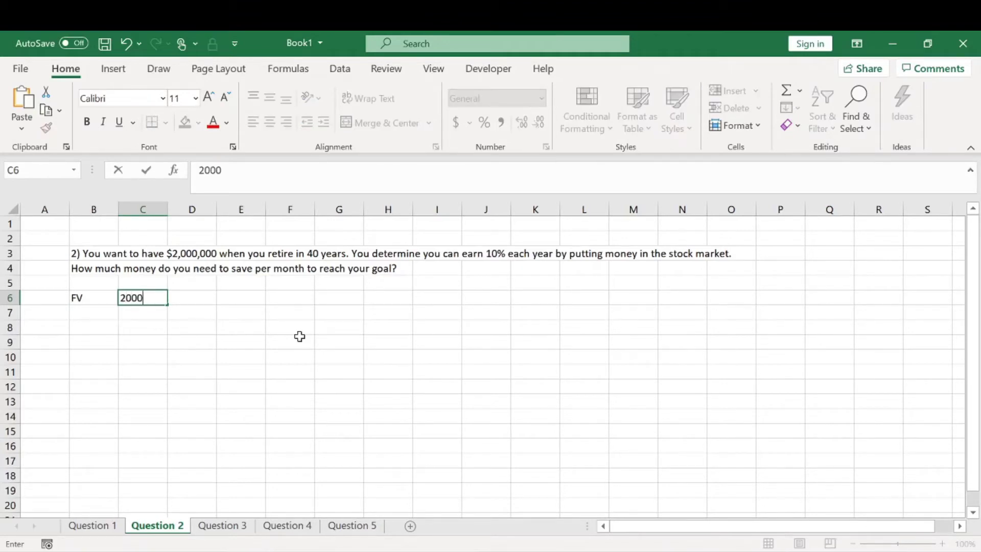
type("0000")
key("Return")
key("Left")
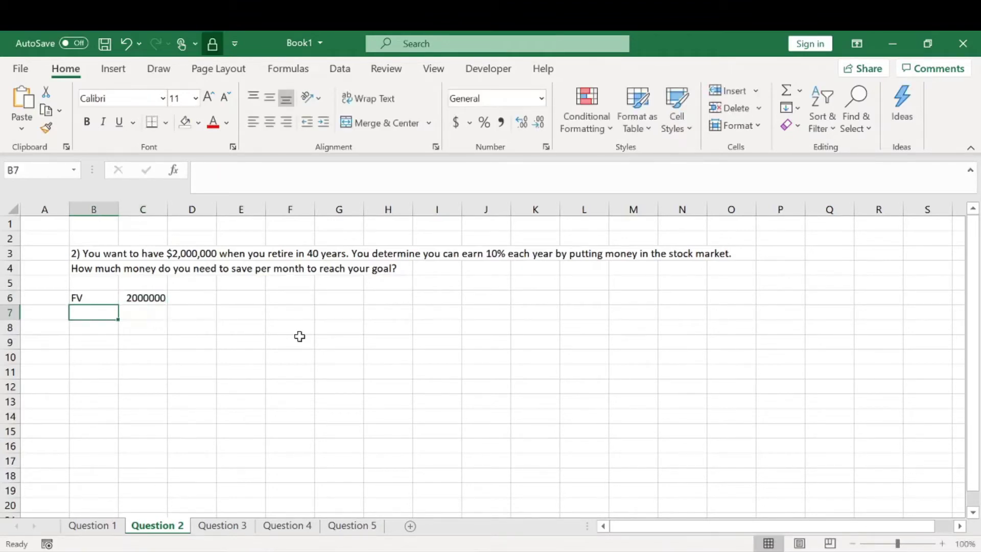
Add Nper 40 and Rate 10% in the rows below
type("Nper")
key("Tab")
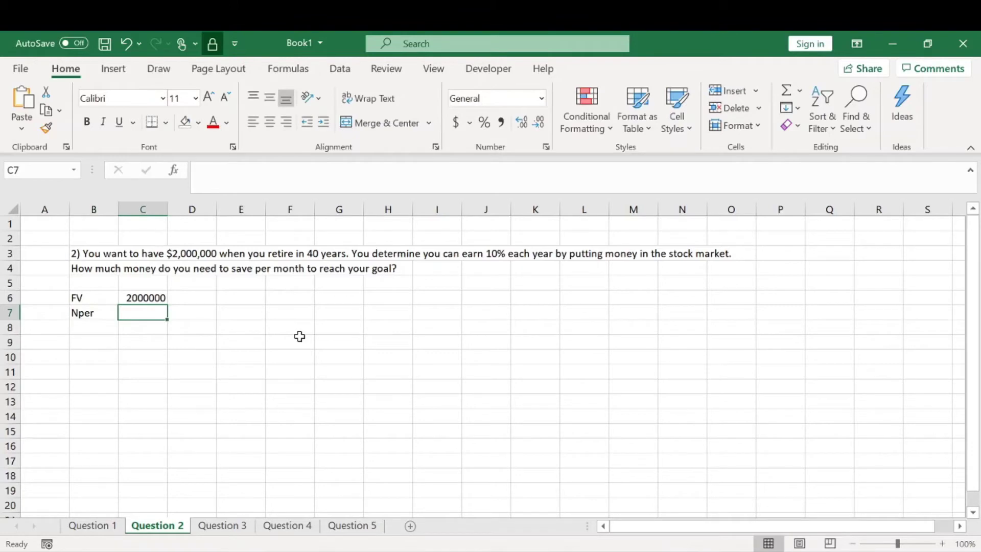
type("40")
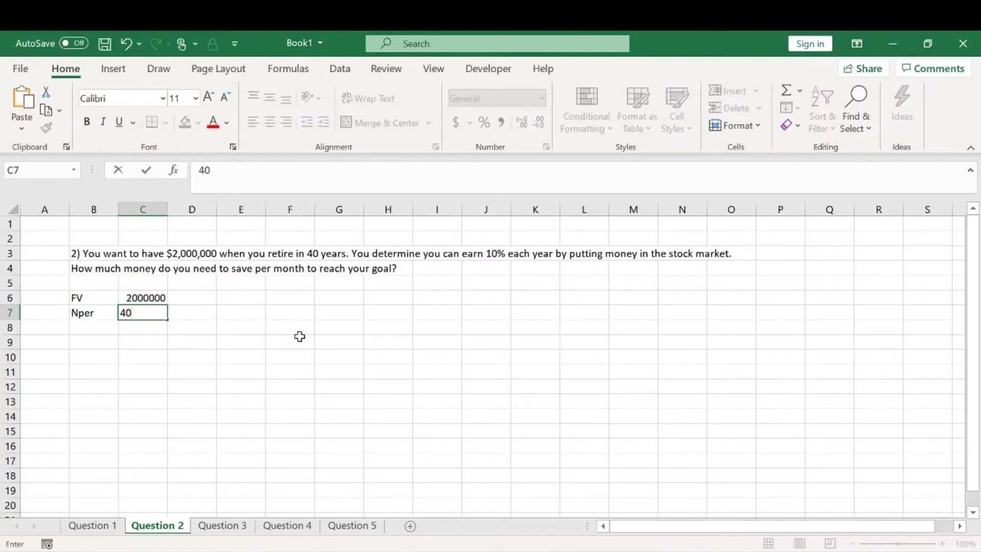
key("Return")
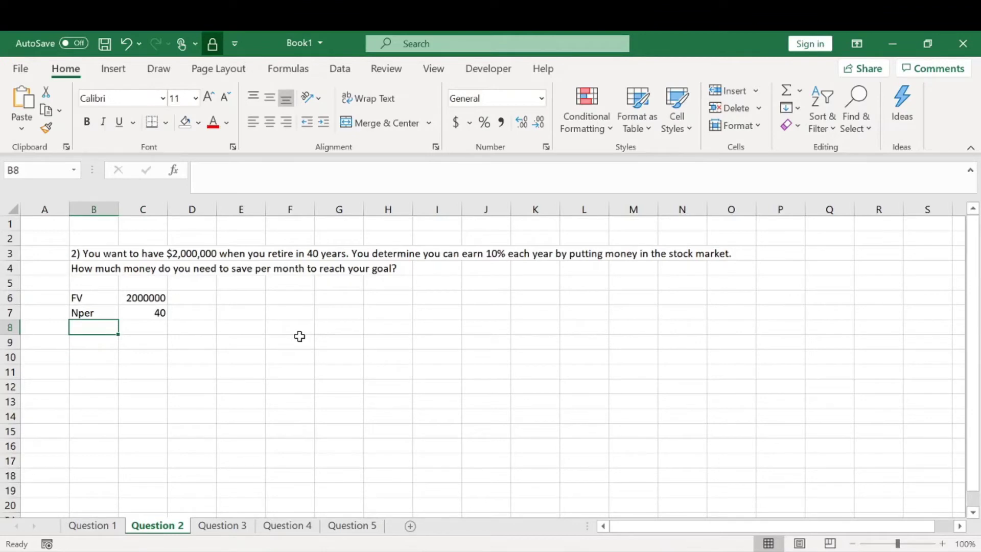
type("Rate")
key("Tab")
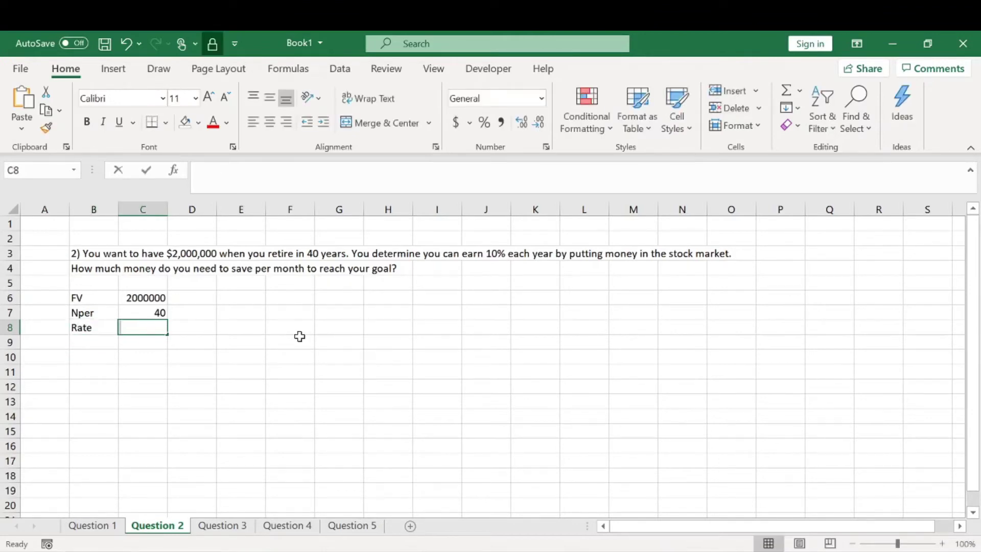
type("10%")
key("Return")
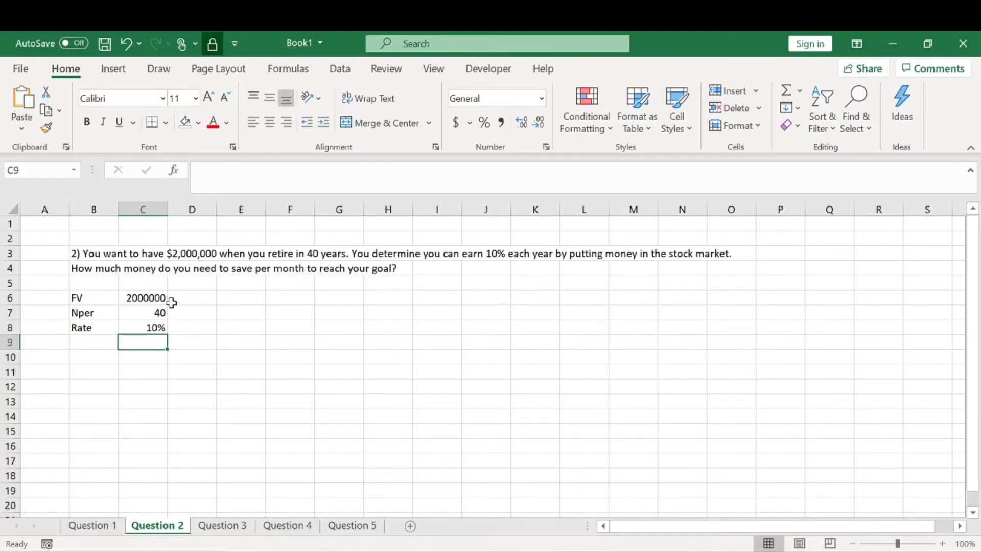
Change Nper in C7 to the formula =40*12 (480)
left_click_drag(162, 298, 162, 354)
left_click(220, 296)
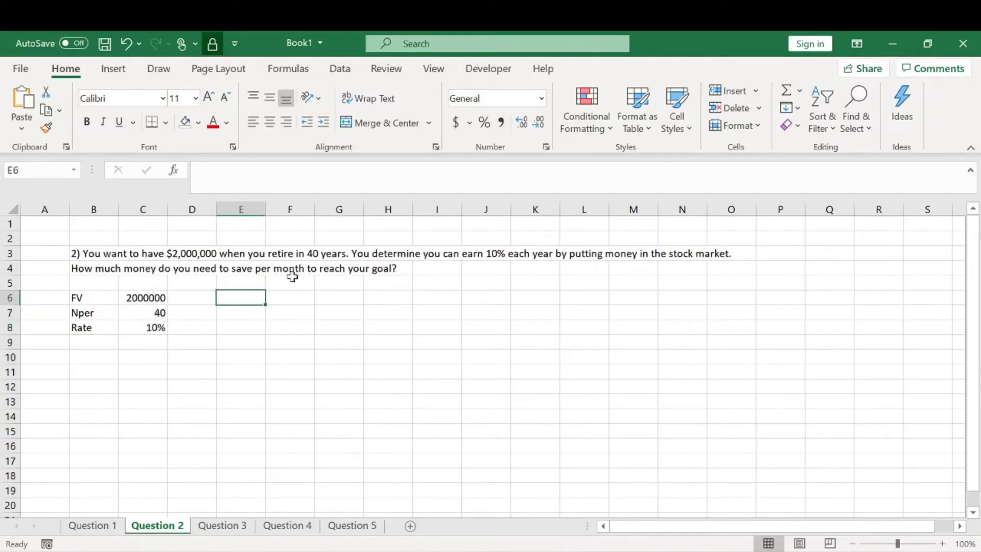
left_click_drag(143, 297, 143, 341)
left_click(156, 315)
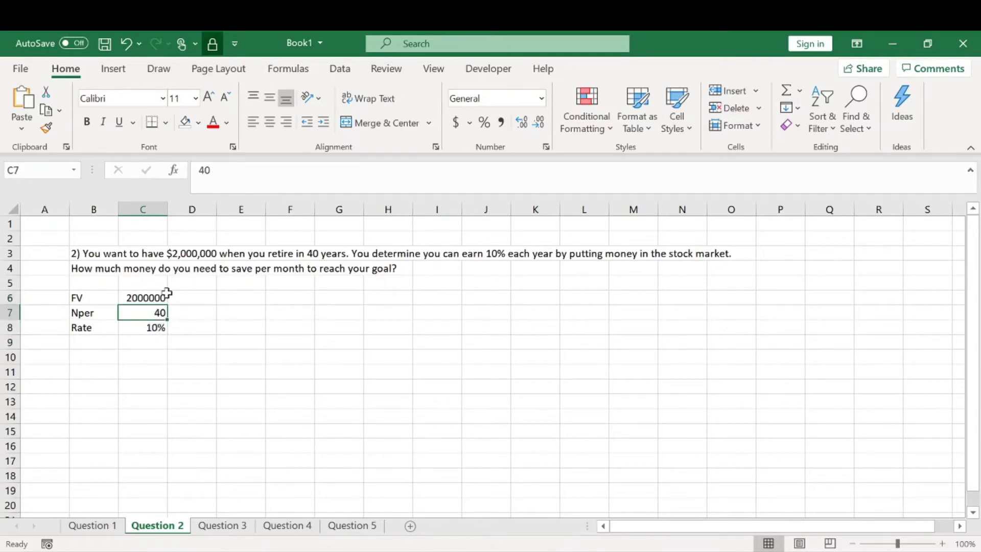
left_click(199, 170)
type("=")
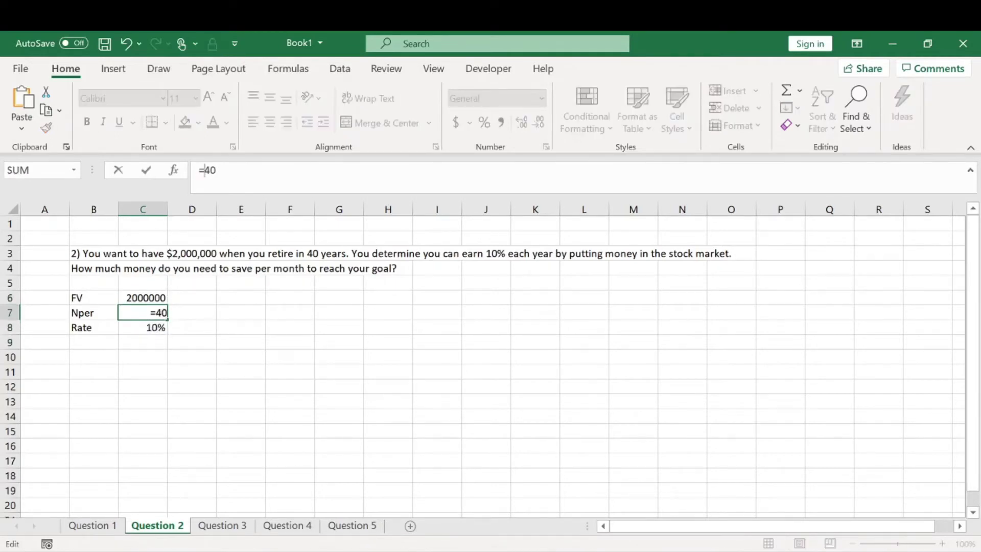
left_click(216, 171)
type("*12")
key("Return")
Turn the rate into =10%/12 and show it as 0.83%
left_click(199, 170)
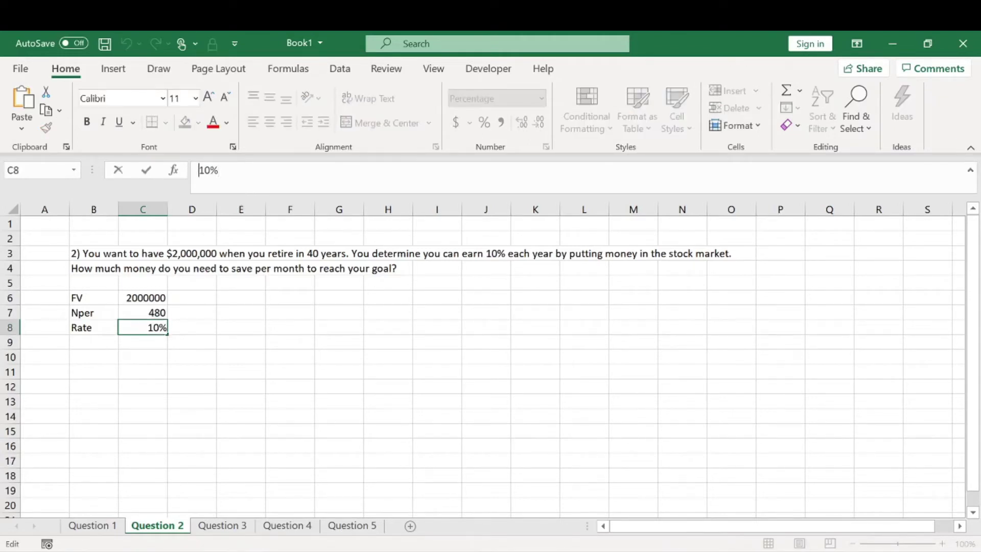
type("=")
key("End")
type("/12")
key("Return")
left_click(143, 327)
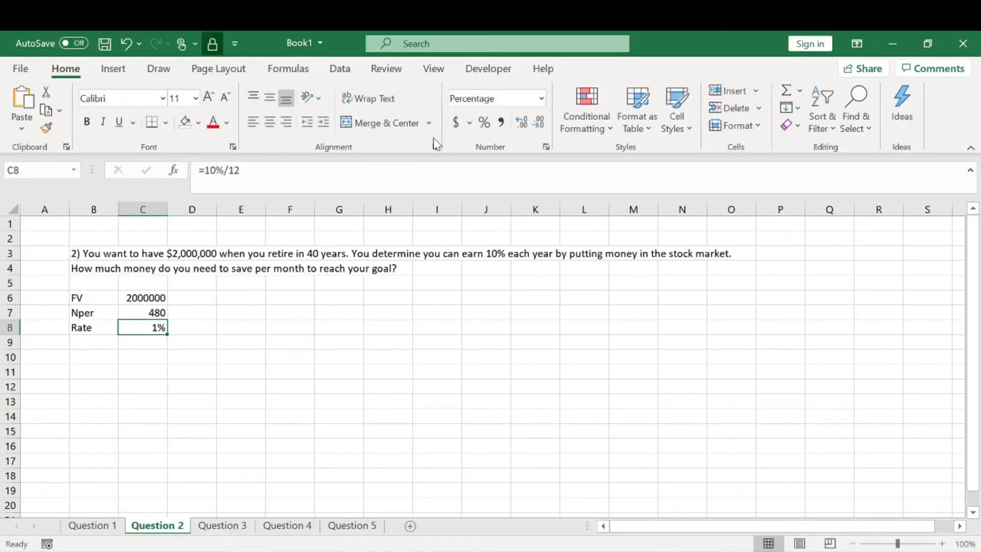
left_click(521, 121)
left_click(522, 122)
left_click(216, 386)
Add the PMT label in B9
left_click(96, 342)
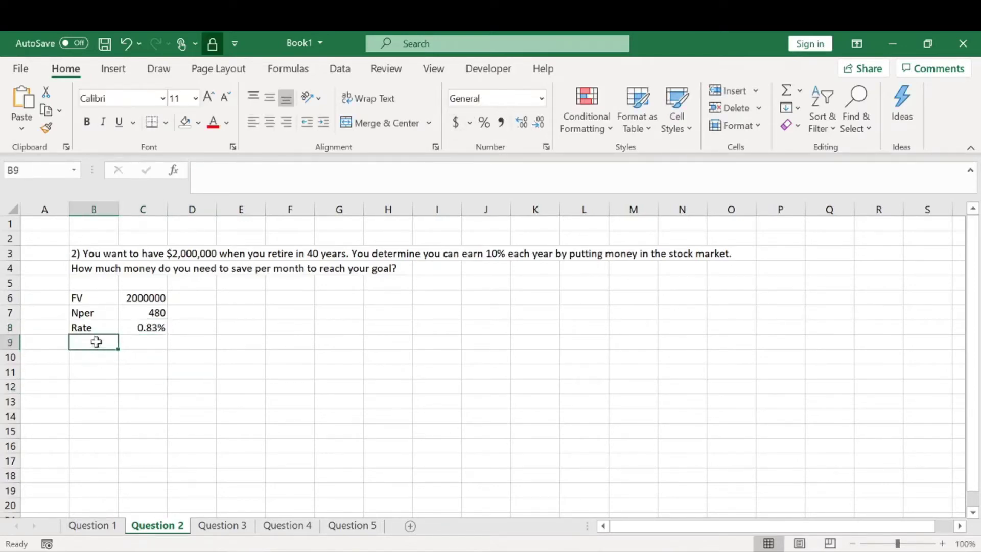
type("=")
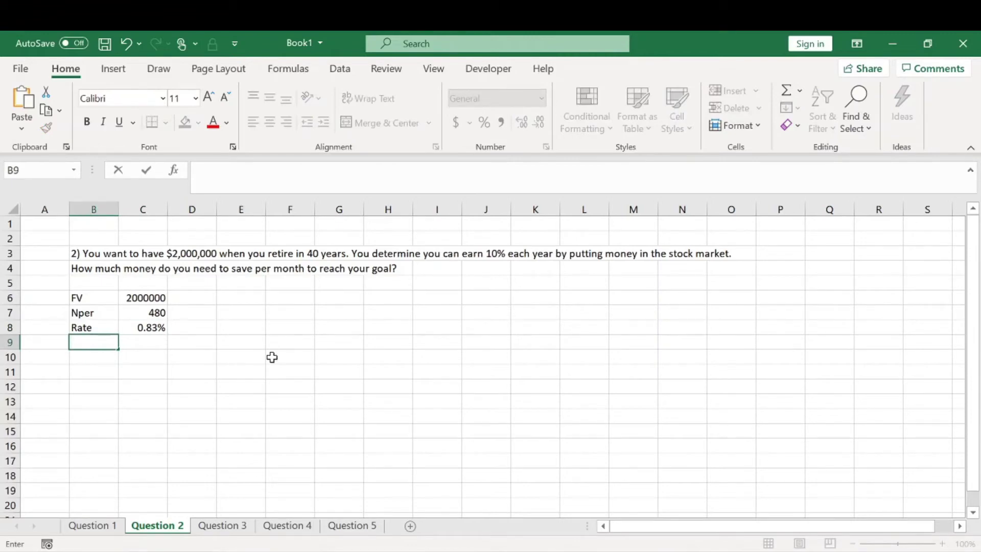
type("PMT")
key("Tab")
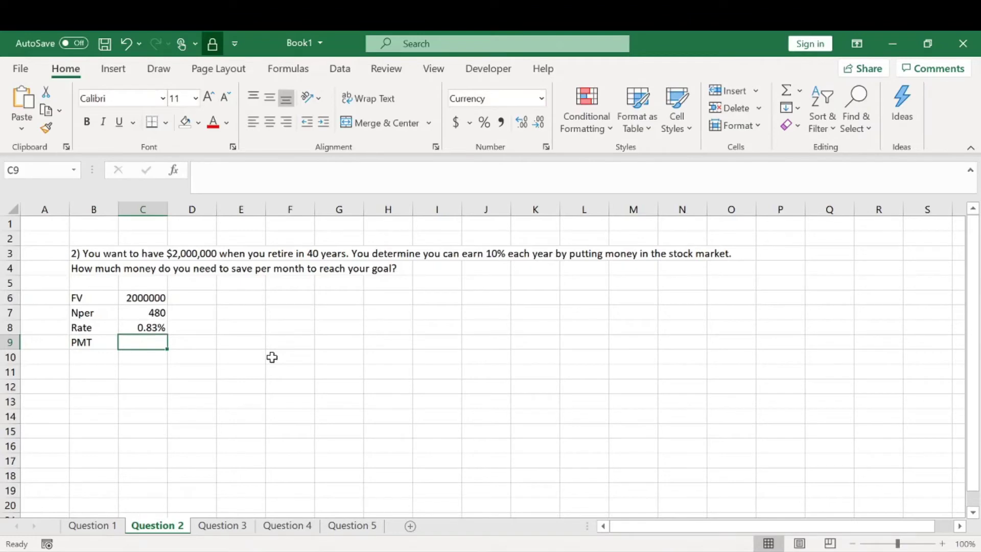
Enter =-PMT(C8,C7,,C6) for a $316.25 monthly saving, then go to Question 3
type("=")
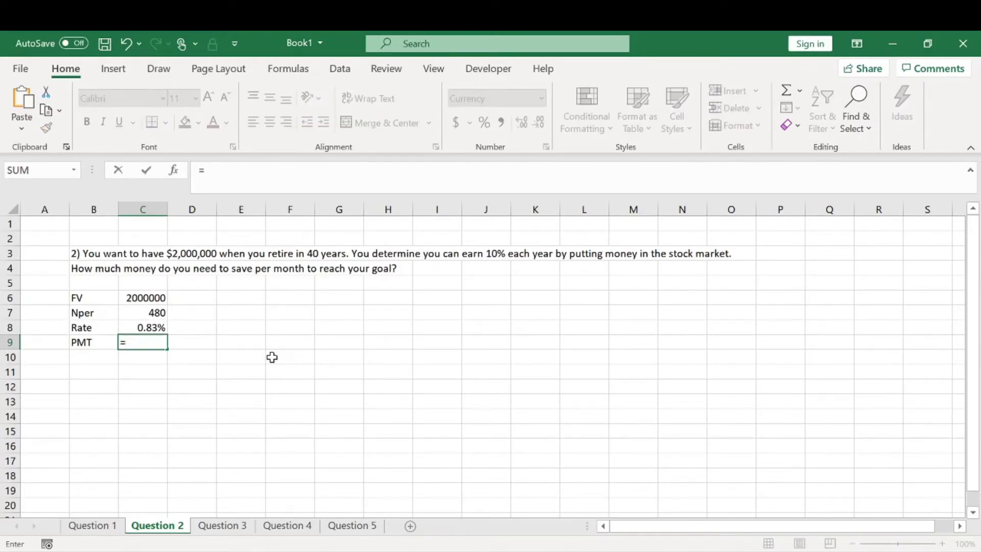
type("-pmt")
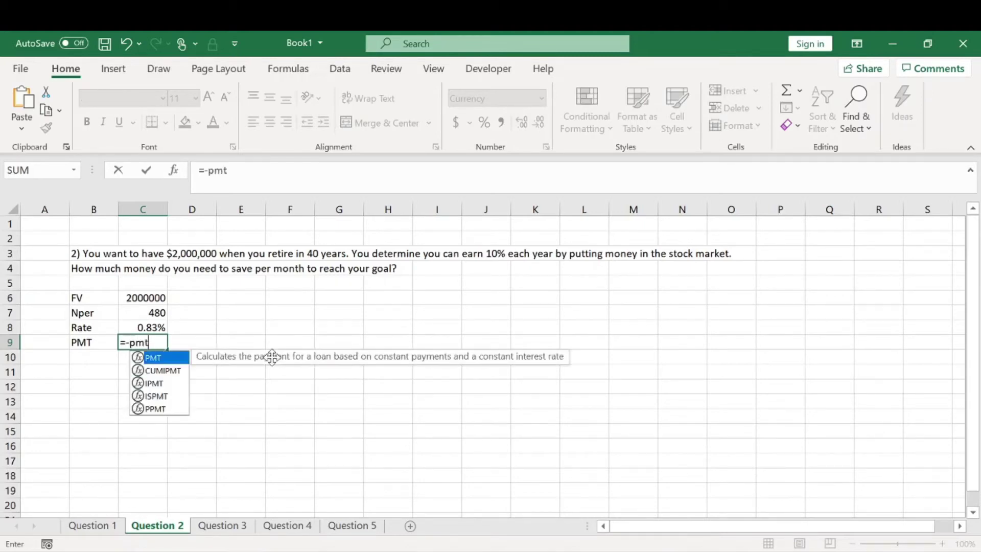
key("Tab")
key("Up")
type(",")
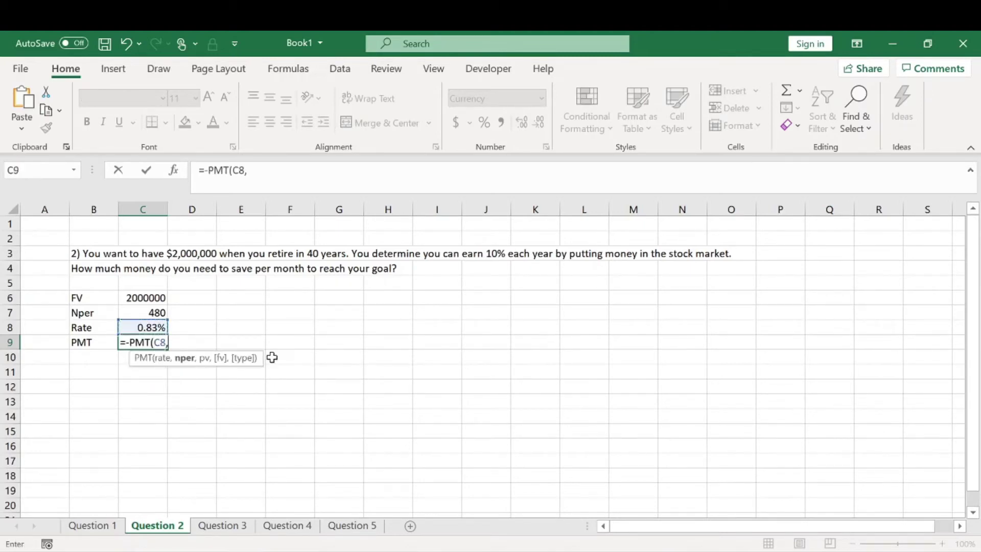
key("Up")
key("Up")
type(",,")
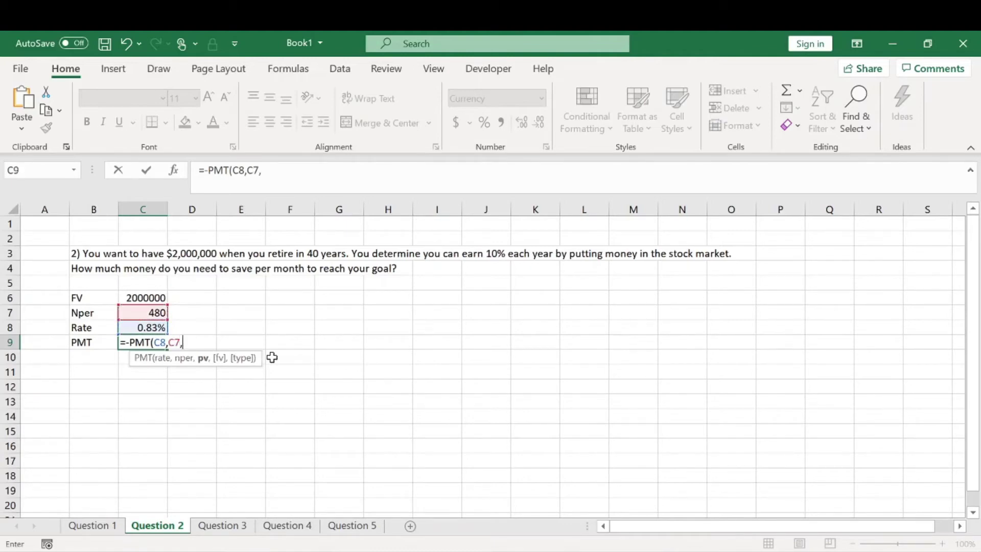
key("Up")
key("Up")
key("Up")
key("Up")
key("Down")
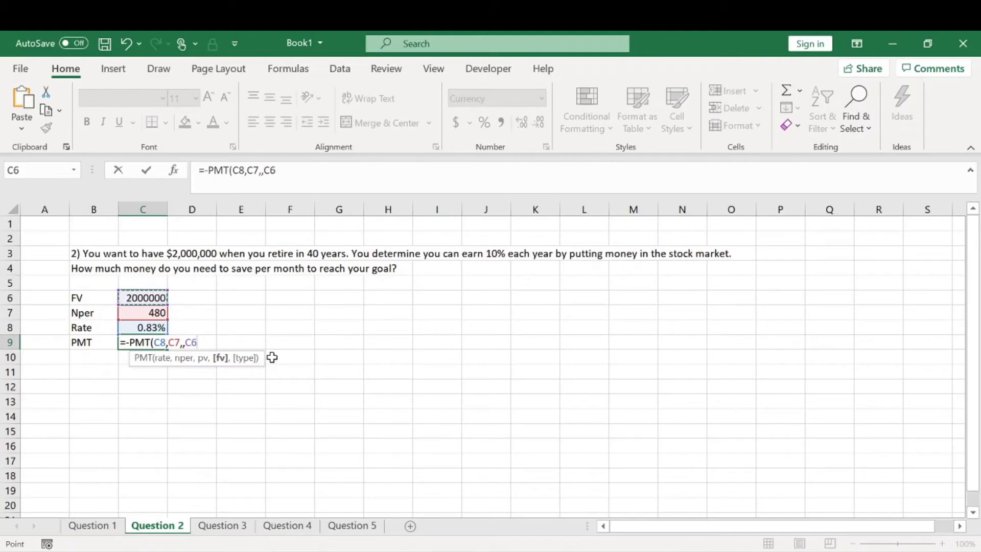
key("Return")
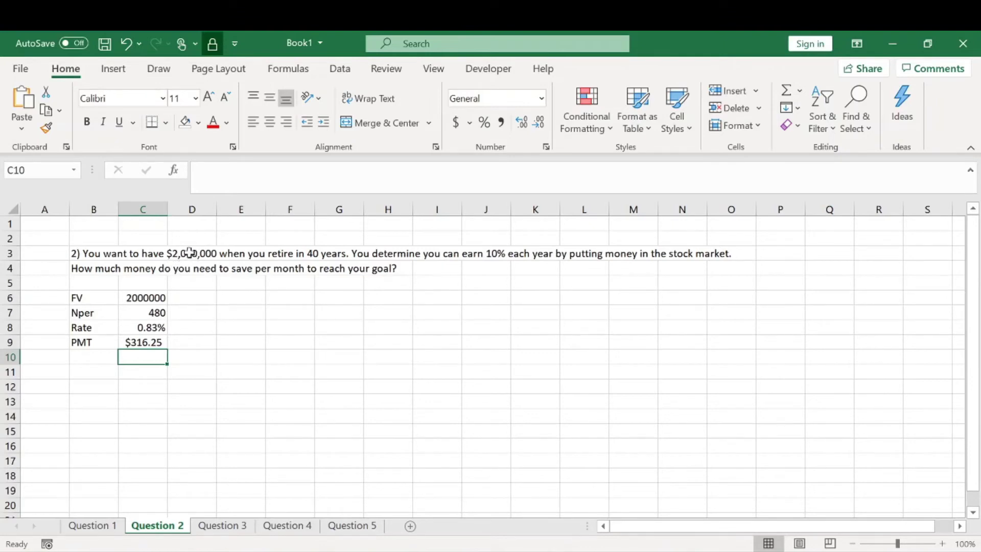
left_click(228, 531)
left_click(94, 282)
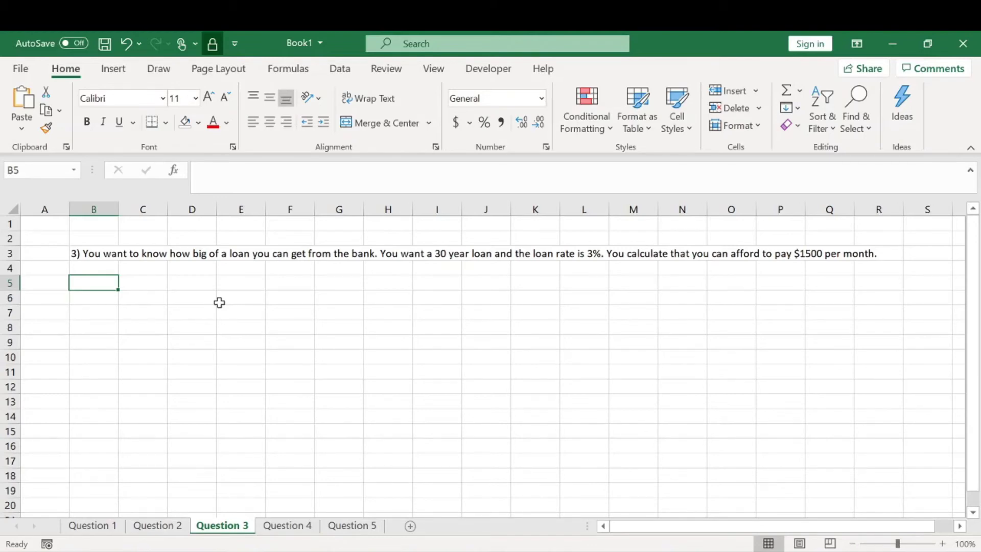
Enter the Nper label with the formula =30*12 in C5
type("Nper")
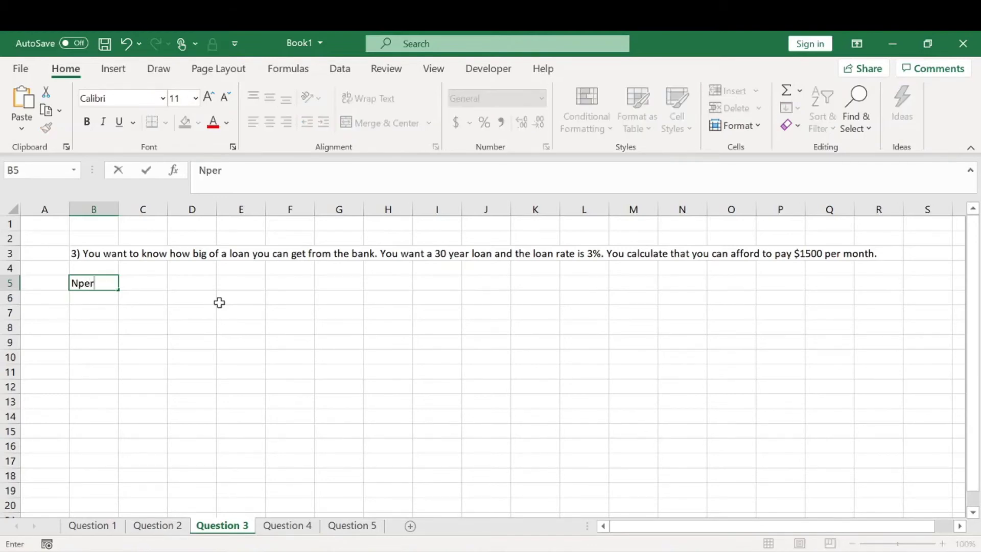
key("Tab")
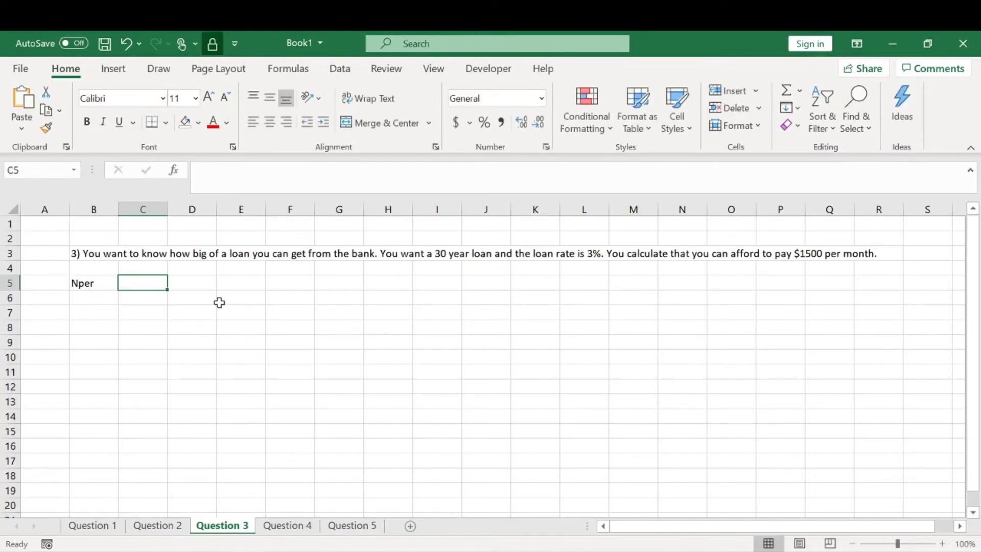
type("30")
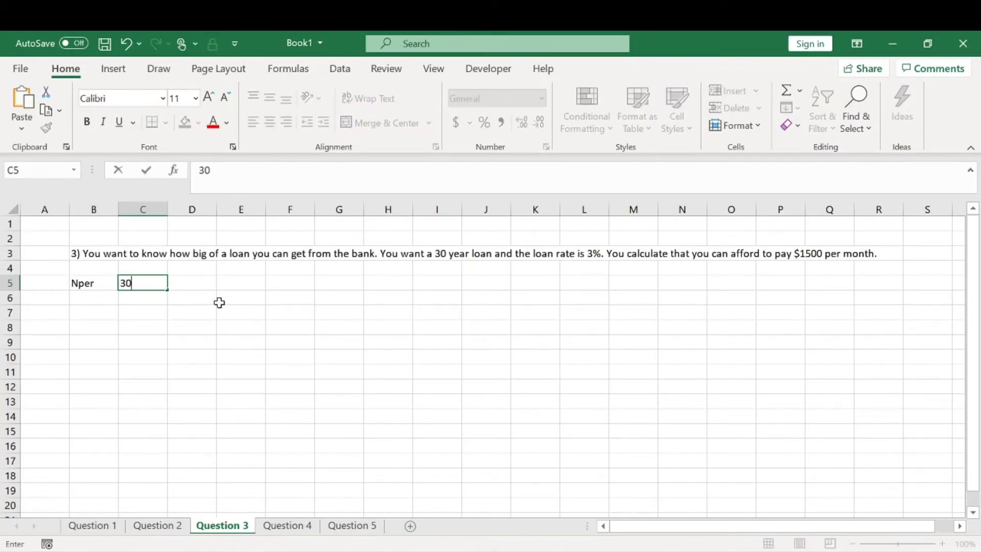
key("BackSpace")
key("BackSpace")
type("=")
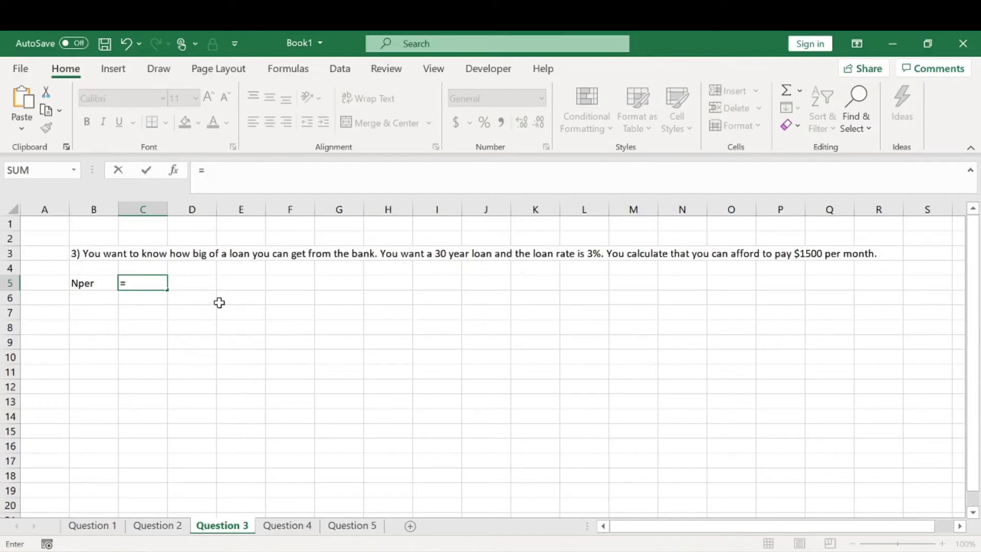
type("30*12")
key("Return")
key("Left")
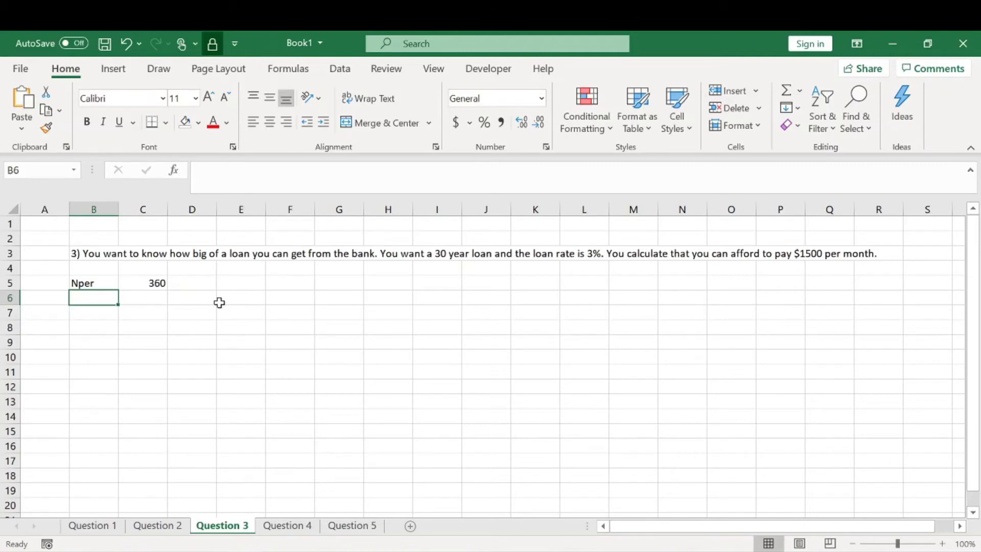
Add Rate =3%/12 and format it as a percentage, 0.25%
type("Rate")
key("Tab")
type("=3%/12")
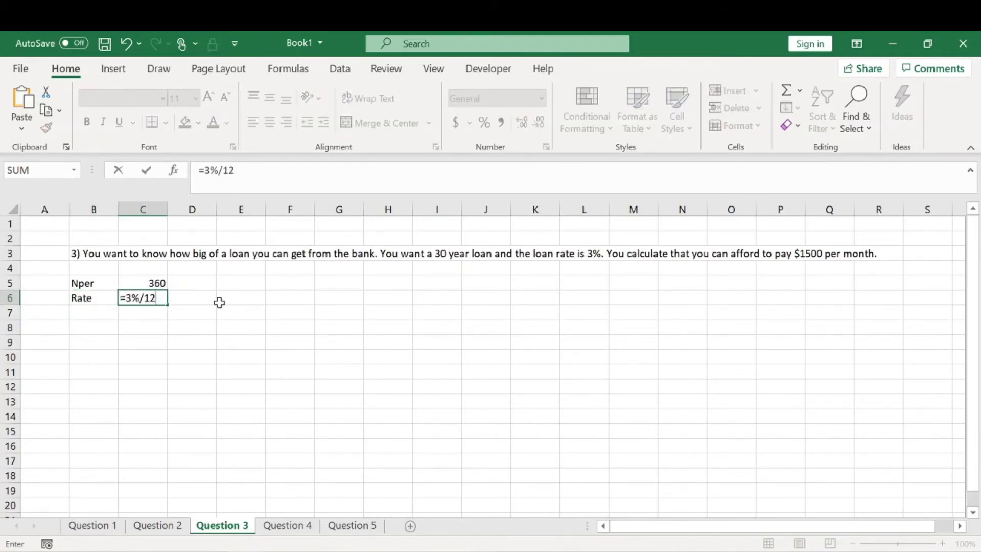
key("Return")
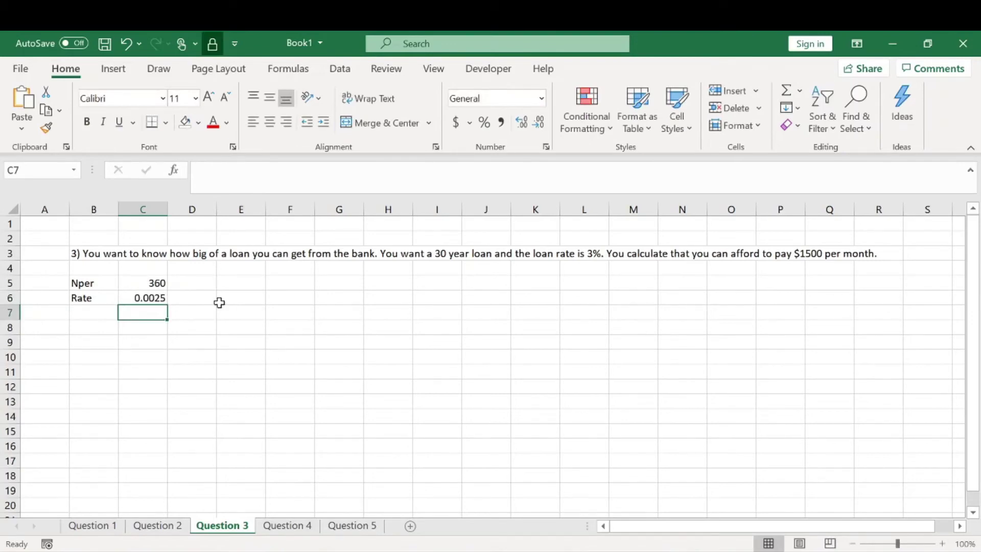
key("Left")
left_click(145, 300)
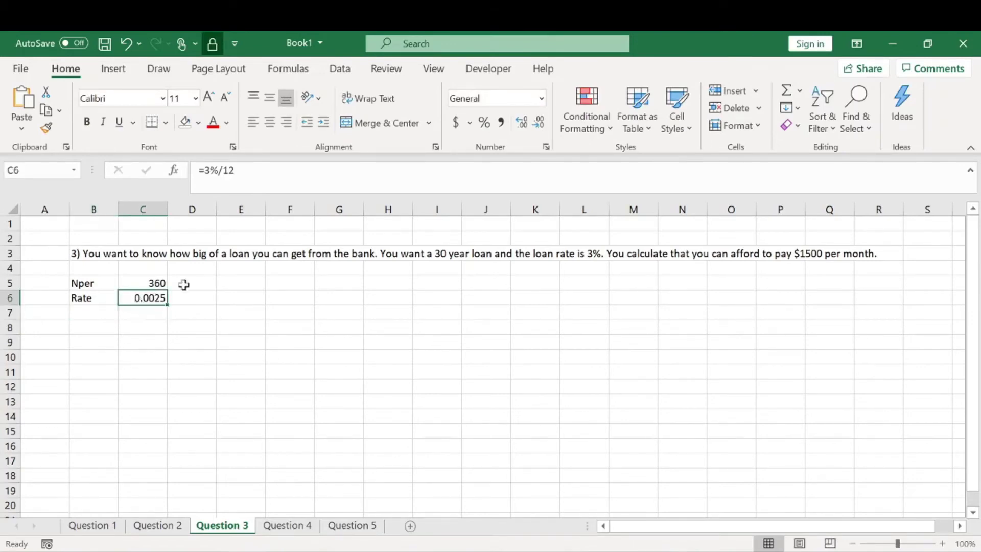
left_click(484, 123)
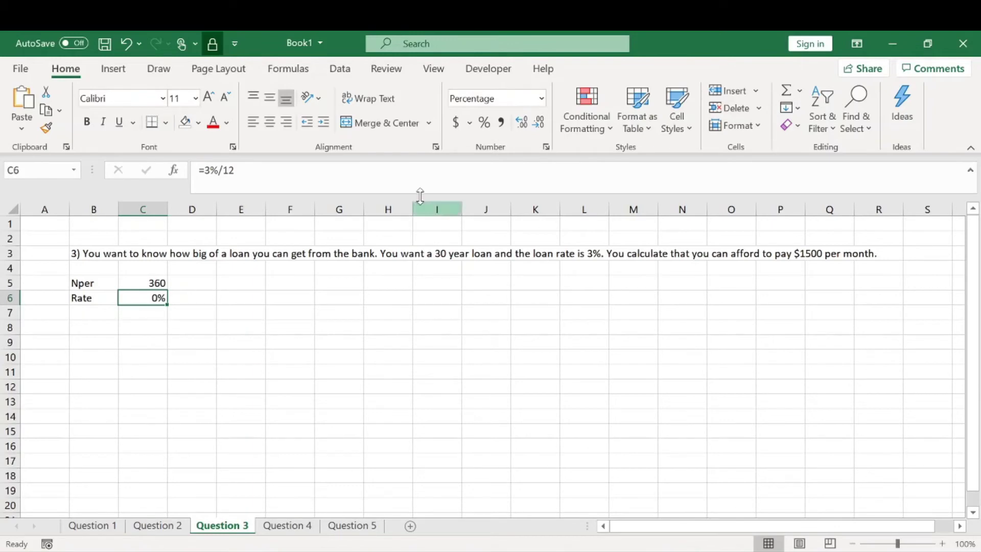
left_click(521, 123)
left_click(521, 122)
Add PMT 1500 formatted as Currency with no decimals ($1,500)
left_click(92, 314)
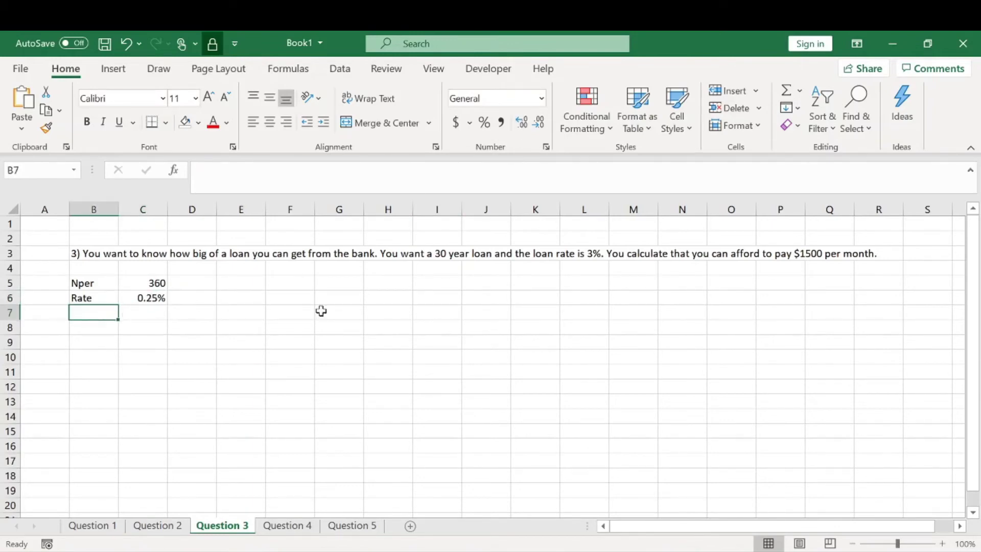
type("PMT")
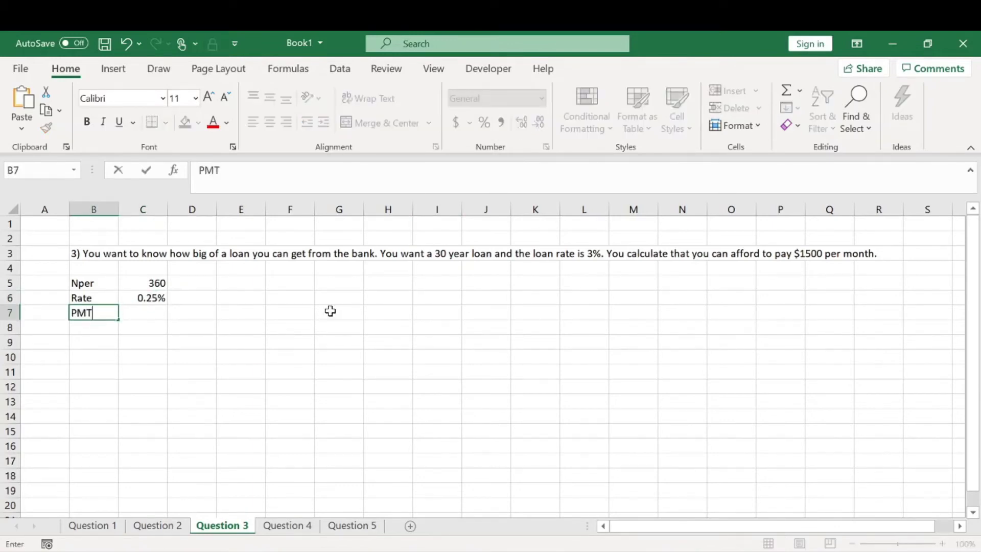
key("Tab")
type("1500")
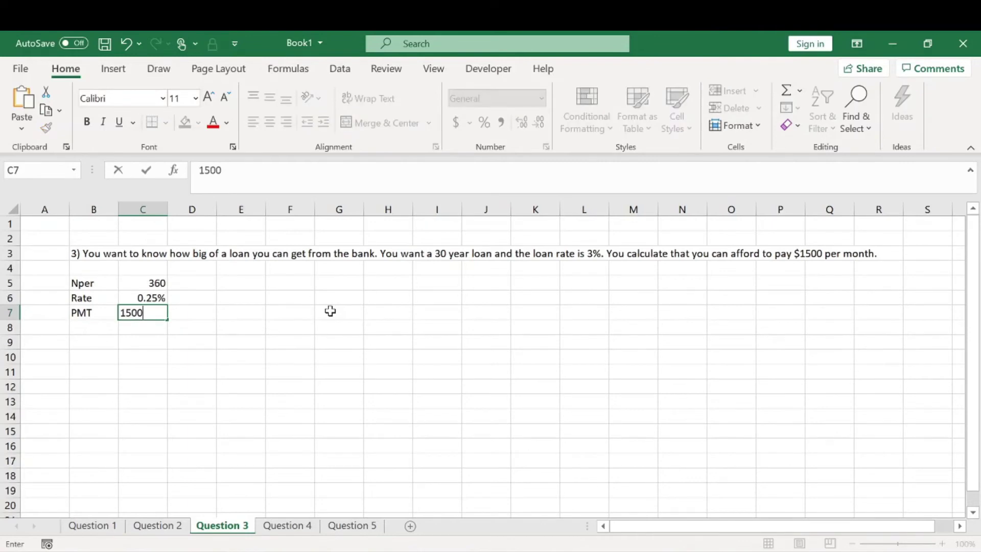
key("Return")
key("Up")
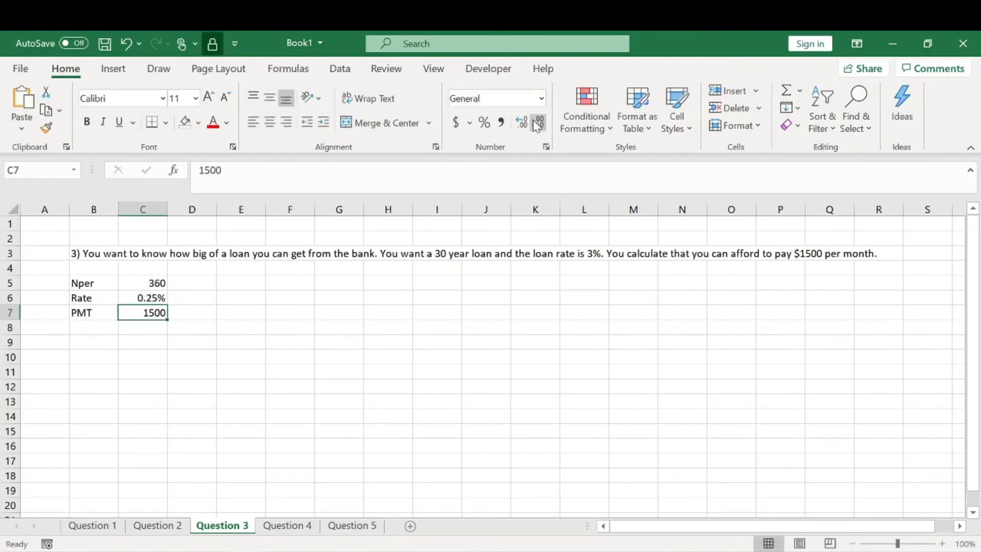
left_click(542, 98)
left_click(514, 200)
left_click(538, 121)
left_click(539, 121)
left_click(223, 341)
left_click(87, 330)
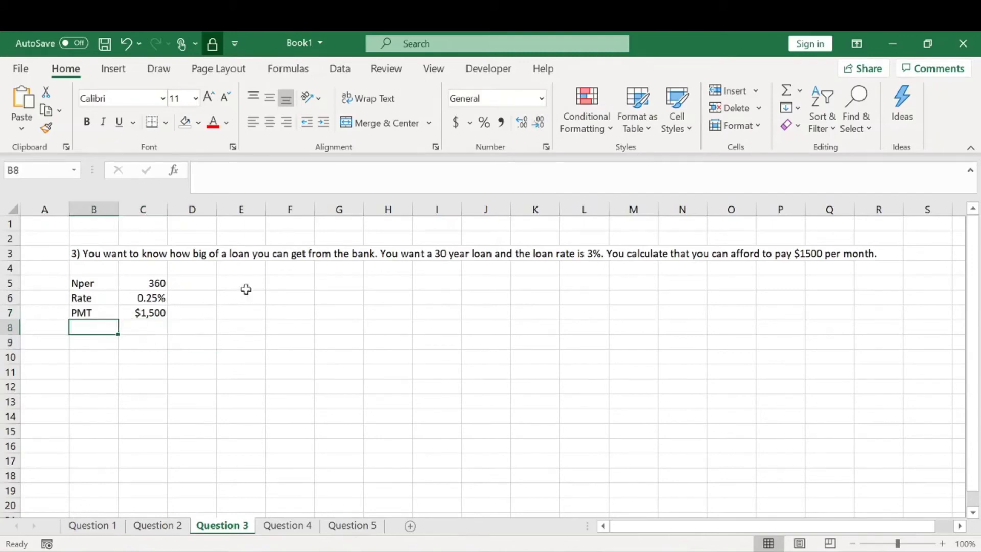
Enter the PV label and =-PV(C6,C5,C7), giving $355,784.07, then open Question 4
type("PV")
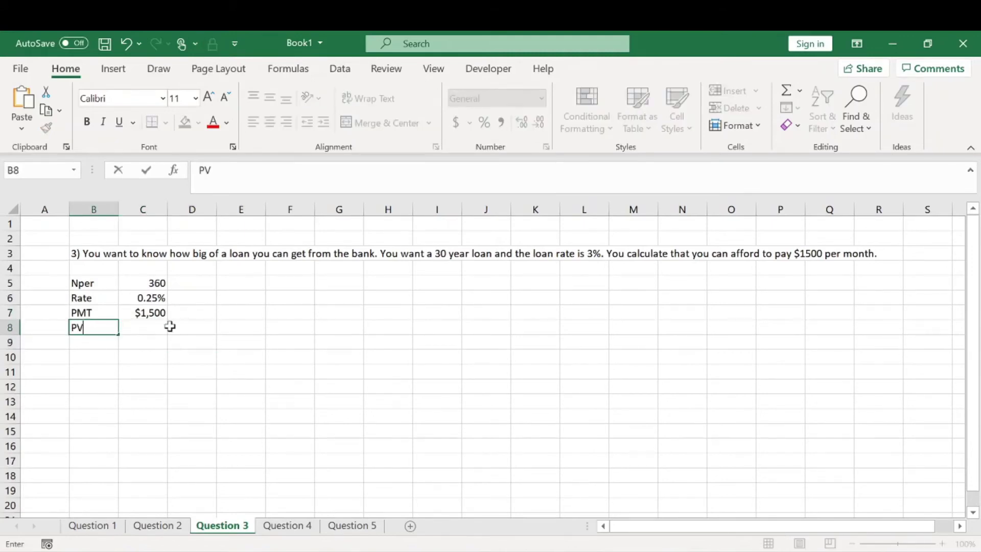
key("Tab")
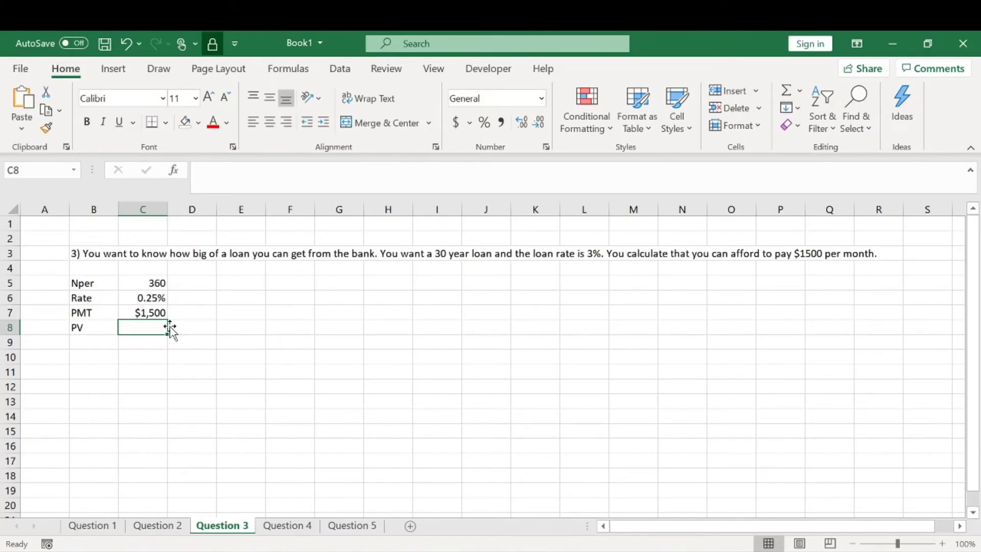
type("=")
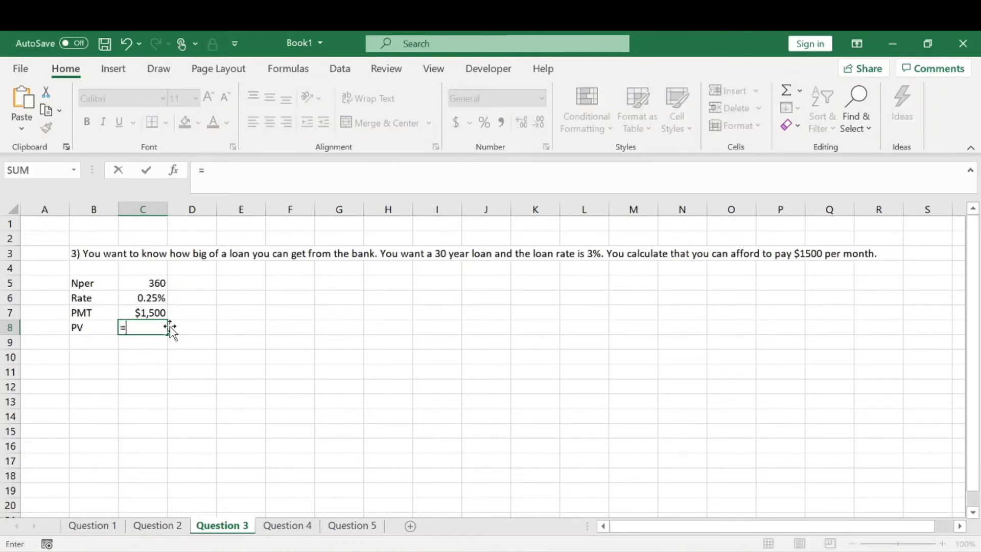
type("-pv")
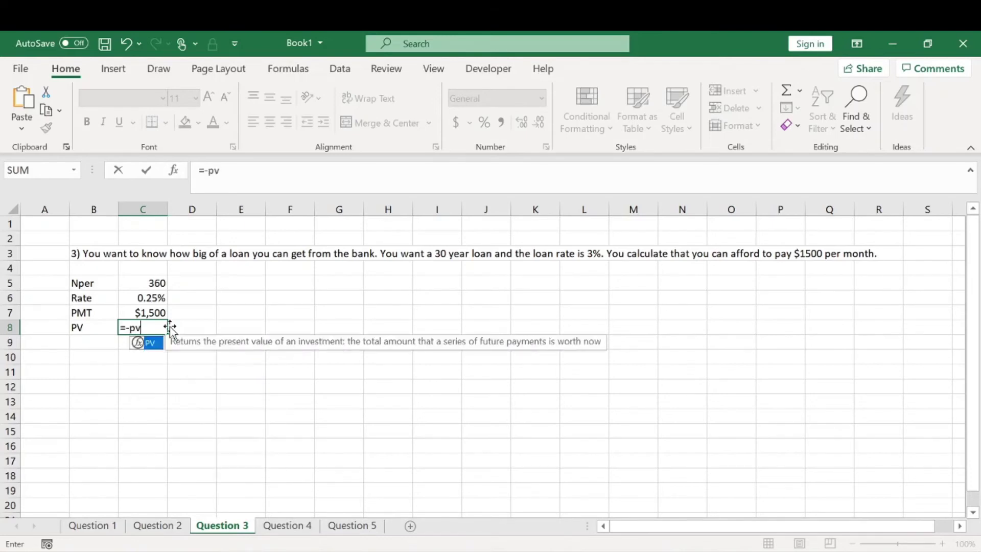
key("Tab")
key("Up")
key("Up")
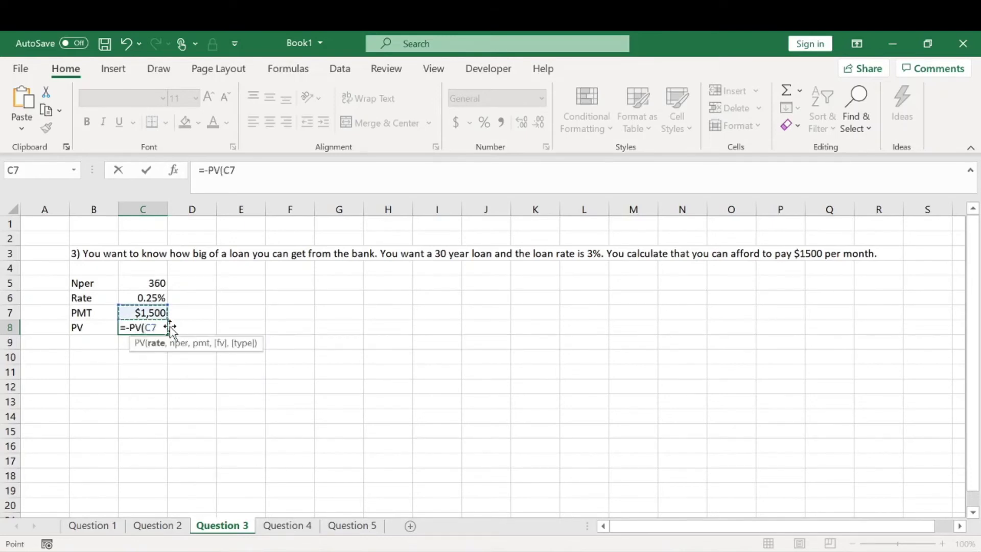
type(",")
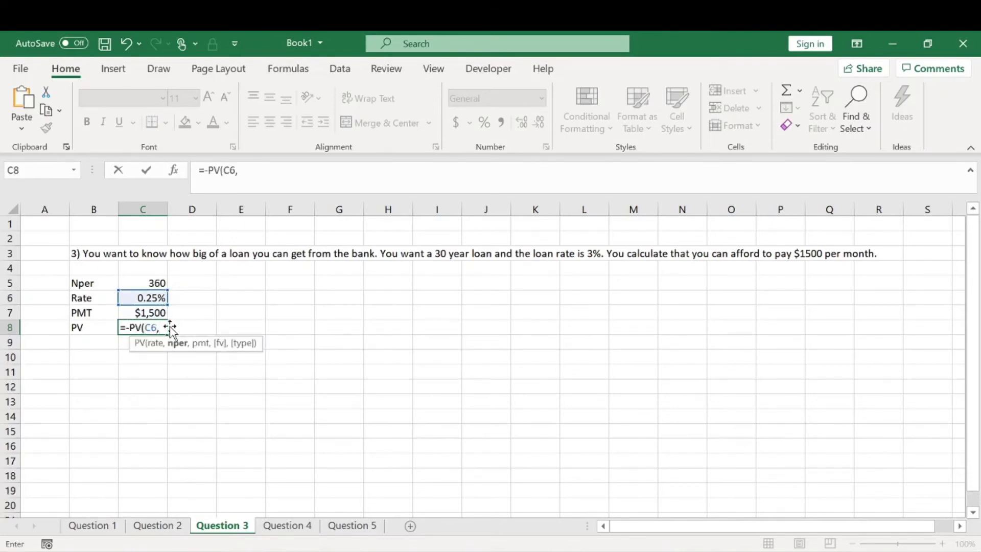
key("Up")
key("Up")
key("Up")
type(",")
key("Up")
key("Up")
key("Down")
key("Return")
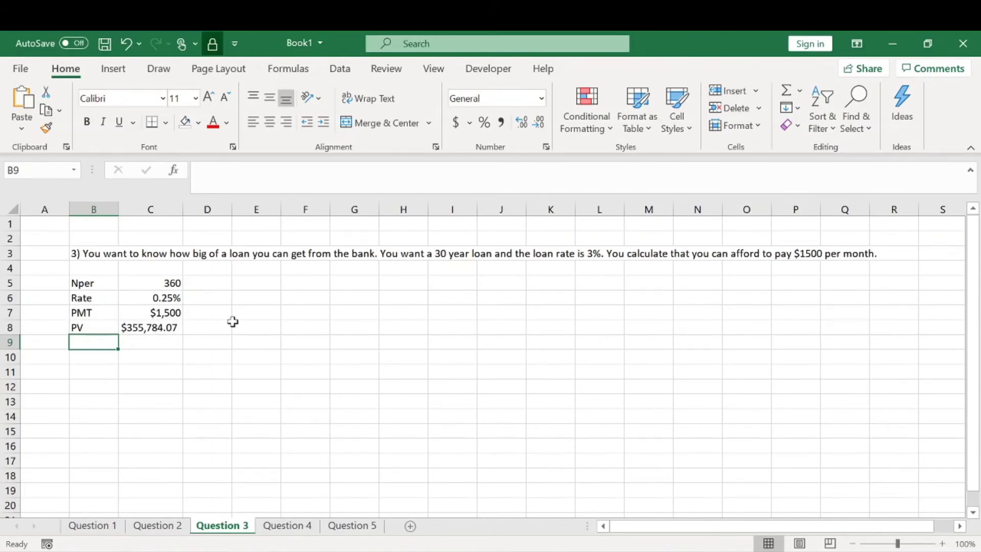
left_click(236, 324)
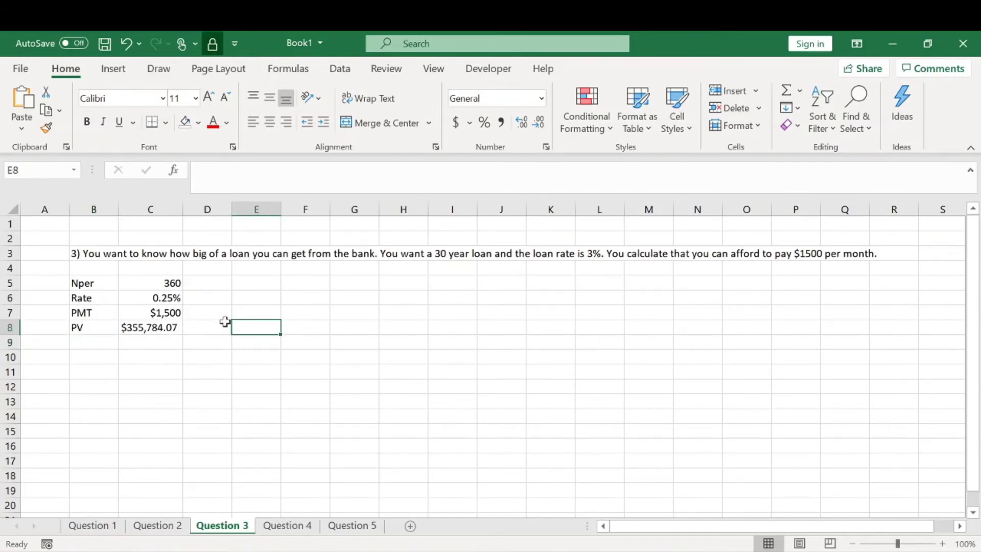
left_click(284, 526)
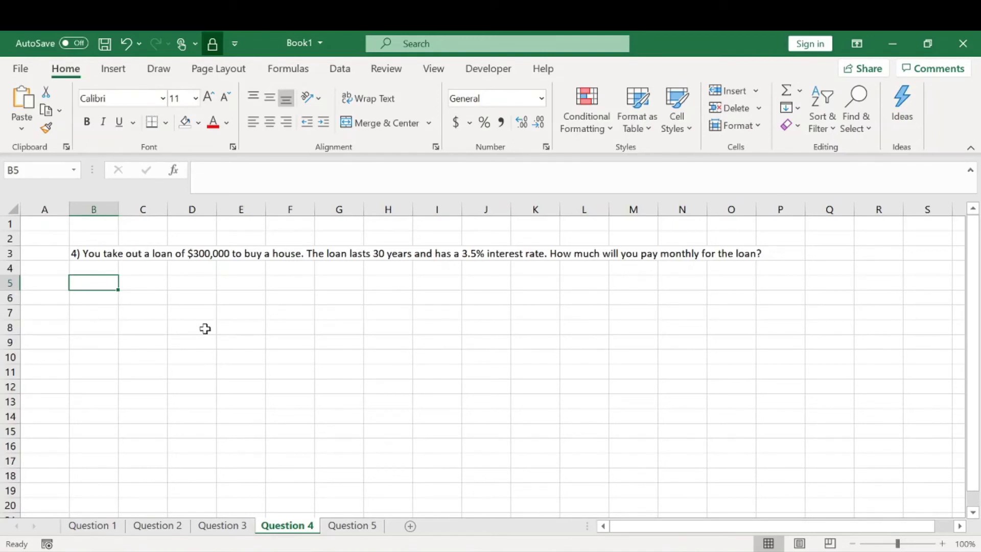
Enter the labeled inputs PV 300000, Nper =30 and Rate 3.5% on Question 4
type("PV")
key("Tab")
type("3")
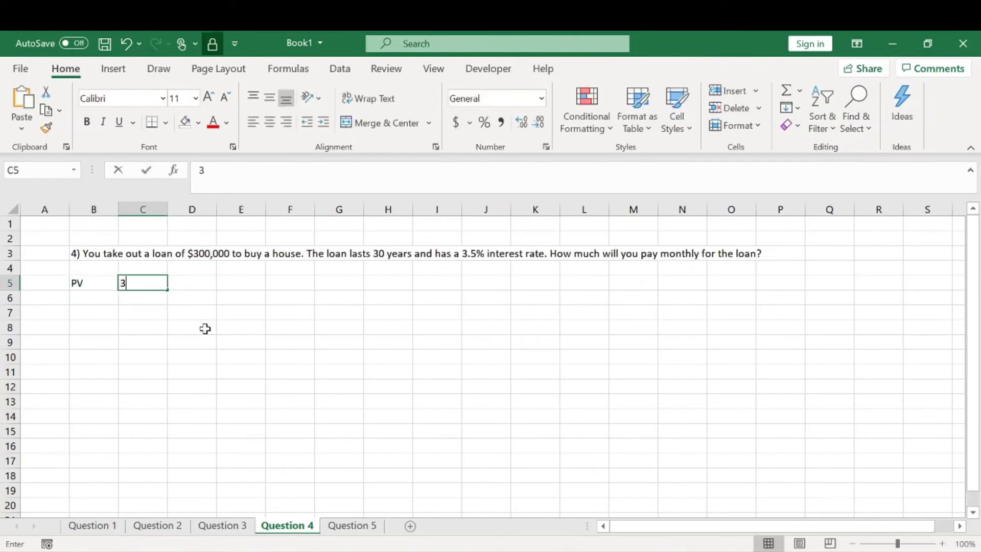
type("00000")
key("Return")
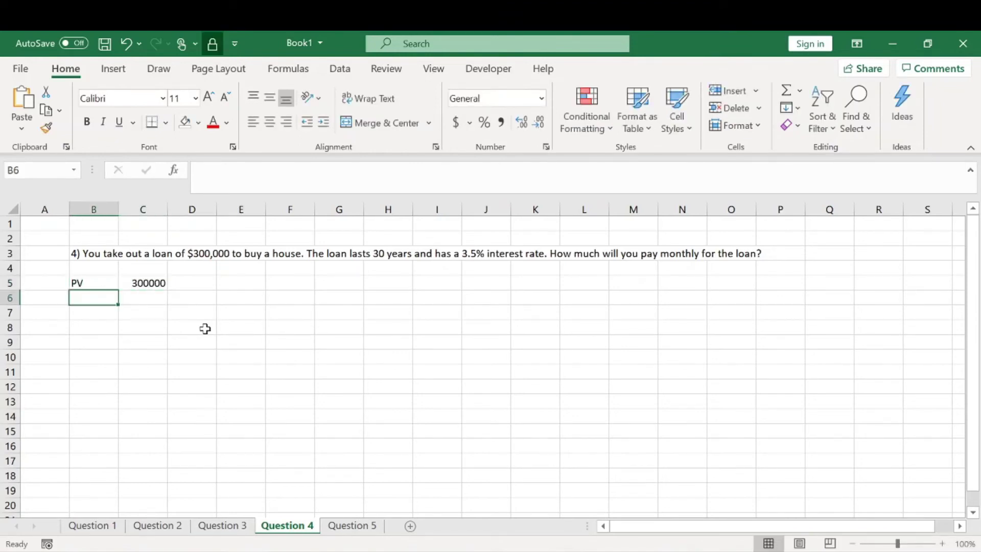
type("Nper")
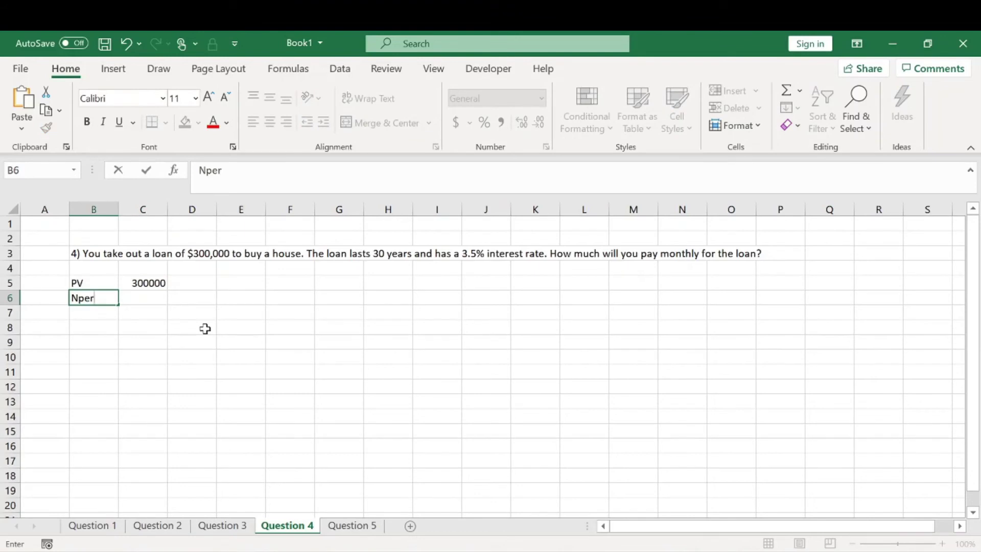
key("Tab")
type("=")
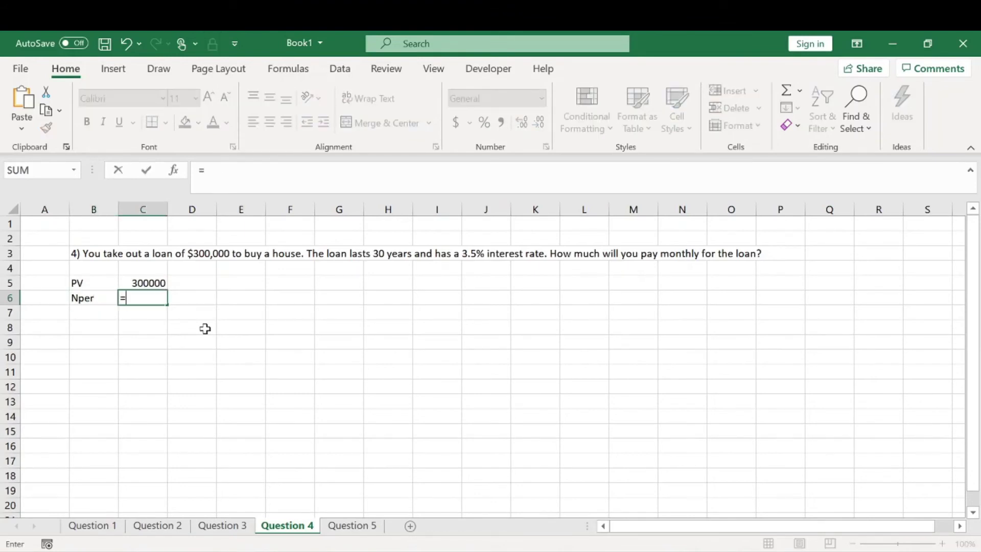
type("30")
key("Return")
type("Rate")
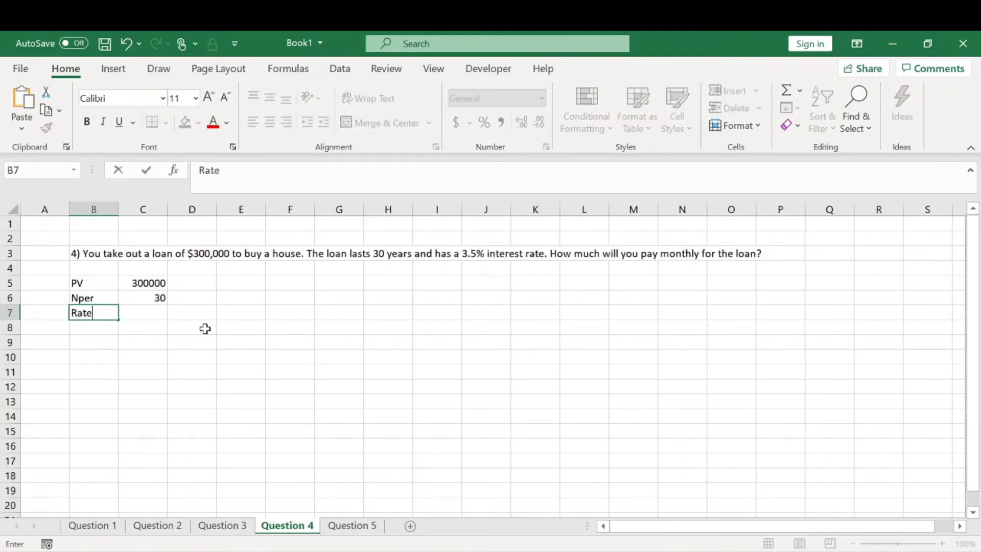
key("Tab")
type("3.5%")
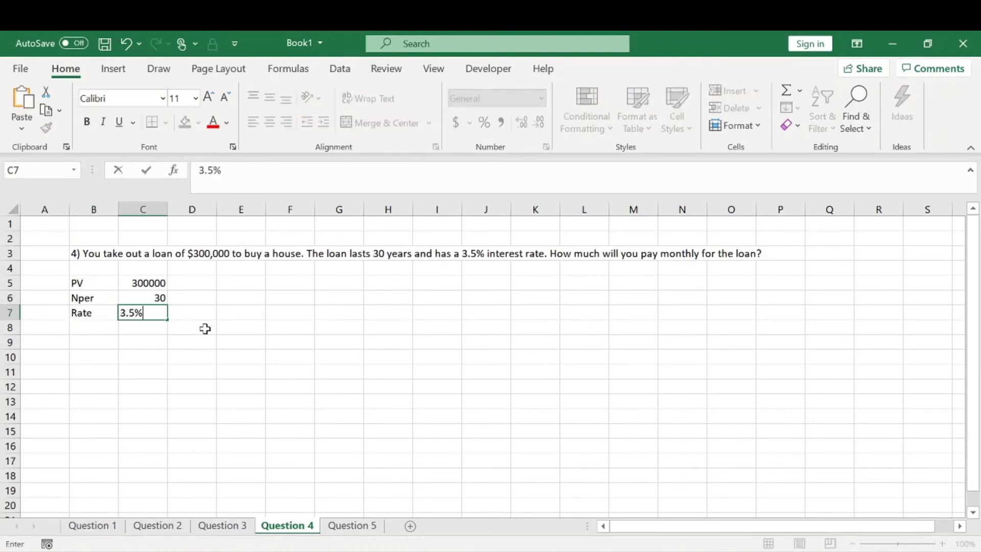
key("Return")
Format the loan amount in C5 as Currency with no decimals, showing $300,000
left_click(160, 284)
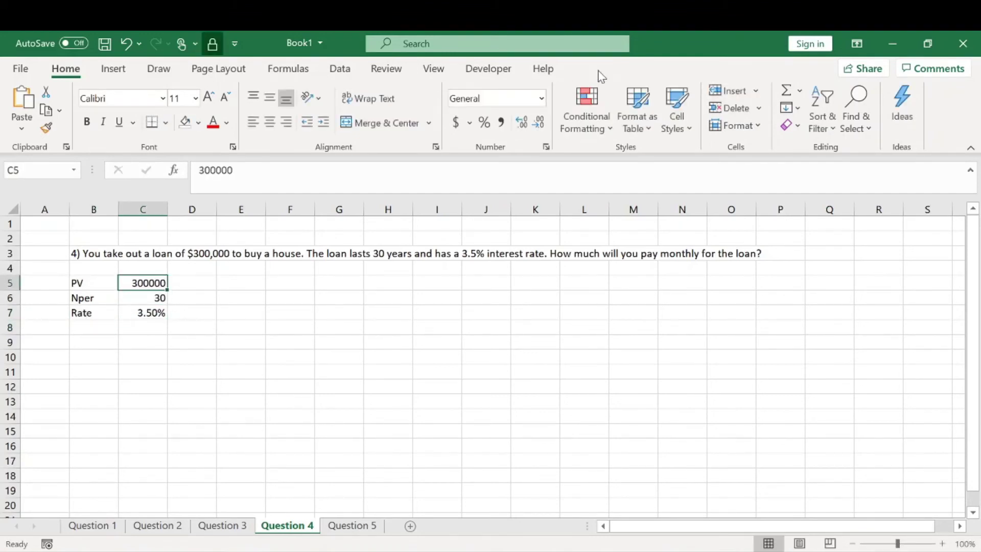
left_click(541, 98)
left_click(526, 210)
left_click(538, 122)
left_click(538, 122)
left_click(98, 327)
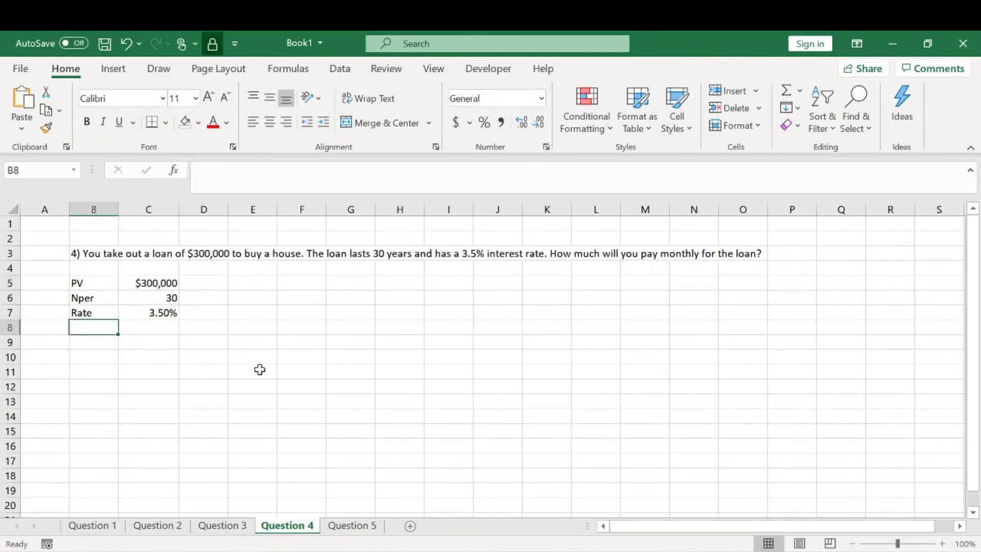
Add the PMT label in B8 next to its value cell C8
type("PMT")
key("Tab")
type("=")
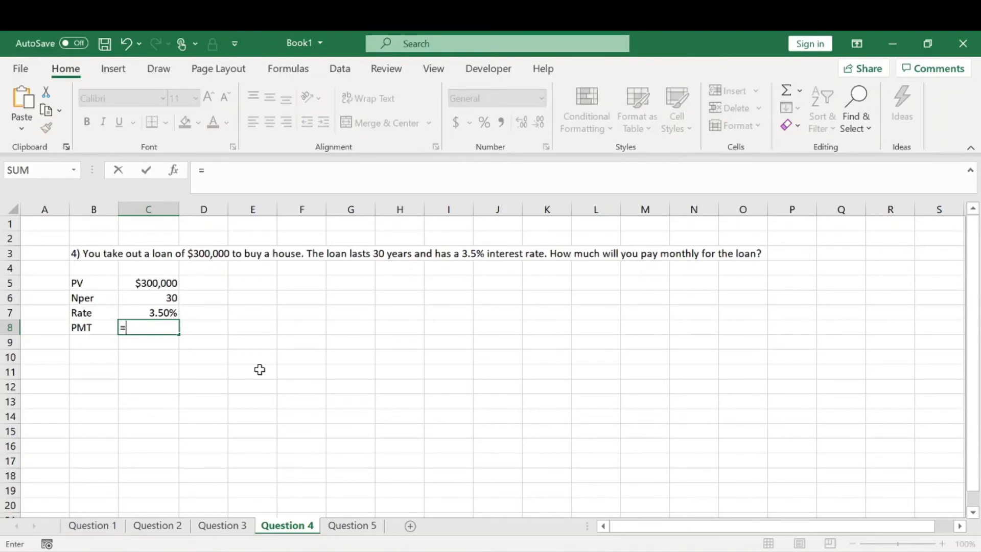
key("Escape")
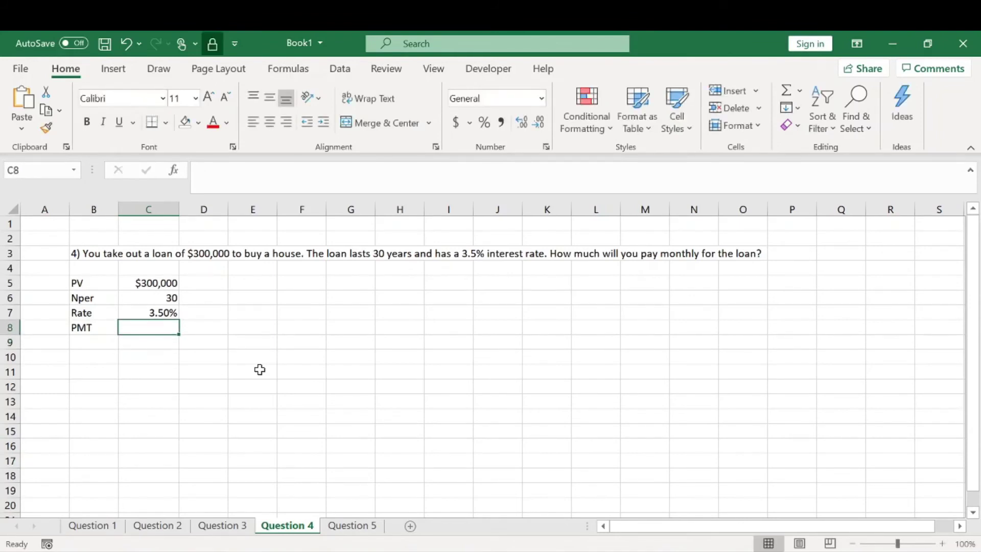
Enter =-PMT(C7/12,C6*12,C5) in C8, giving a monthly payment of $1,347.13
type("=-pmt")
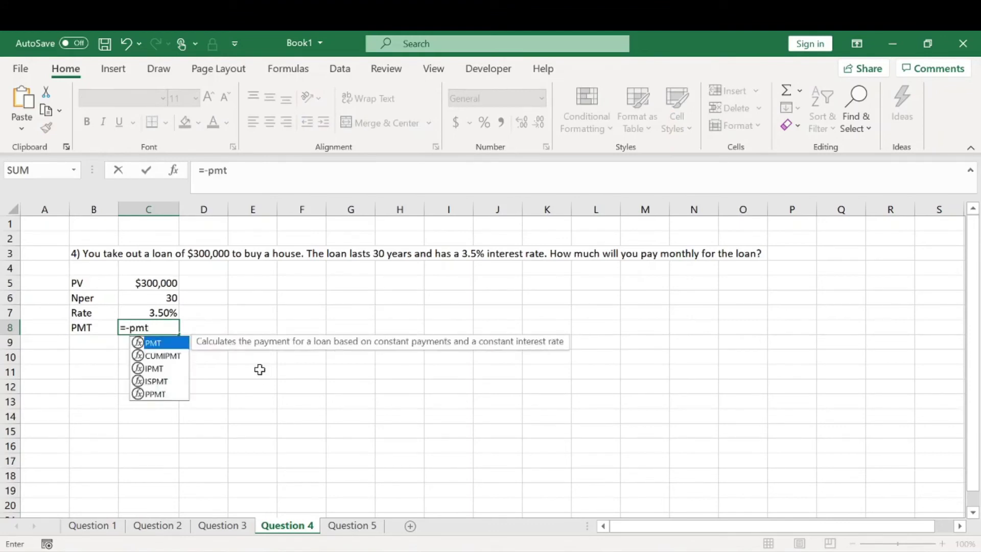
key("Tab")
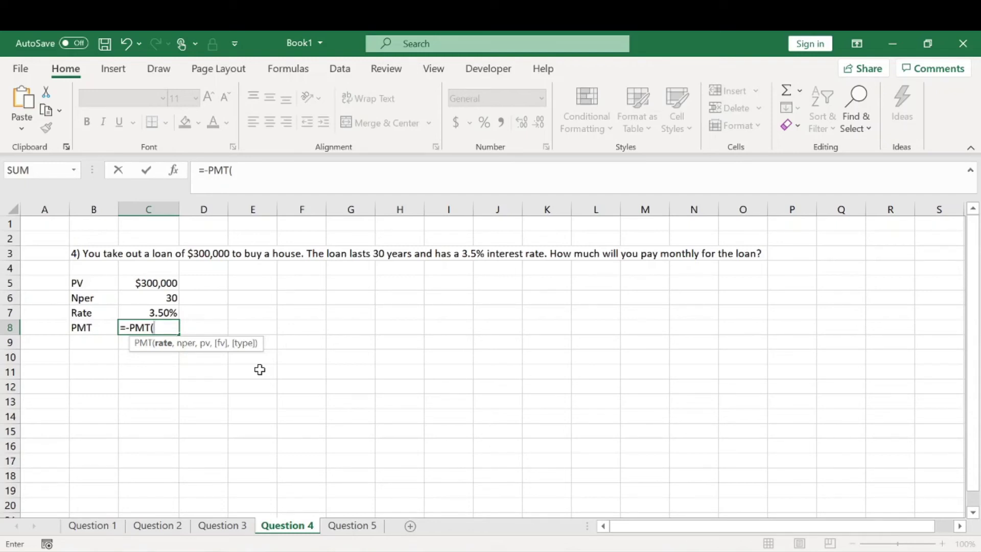
key("Up")
type("/12,")
key("Up")
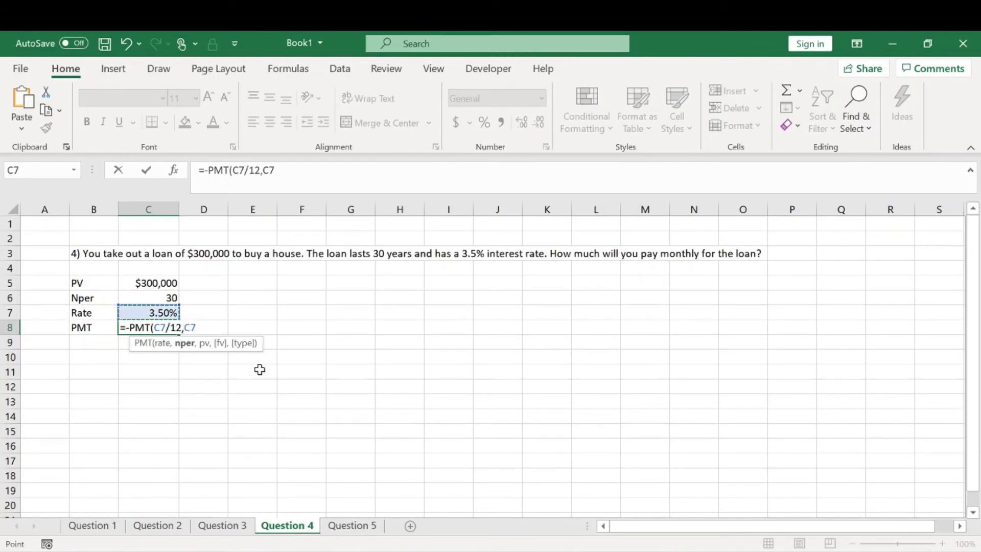
key("Up")
type("*12")
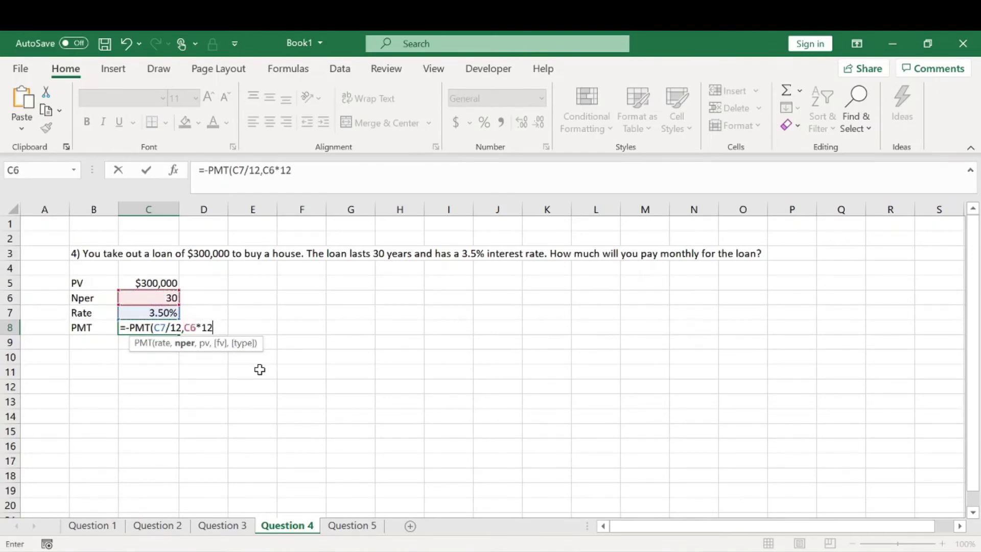
type(",")
key("Up")
key("Up")
key("Up")
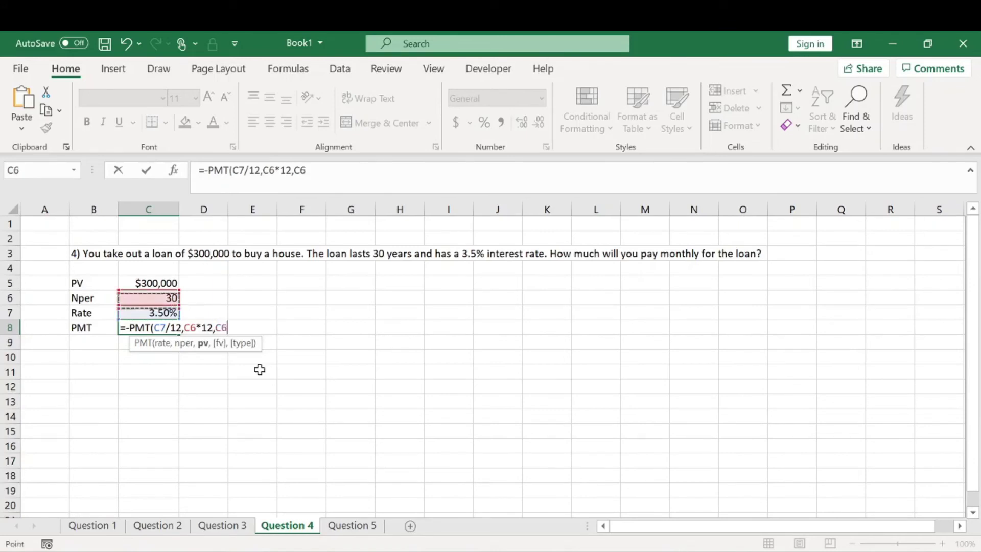
key("Return")
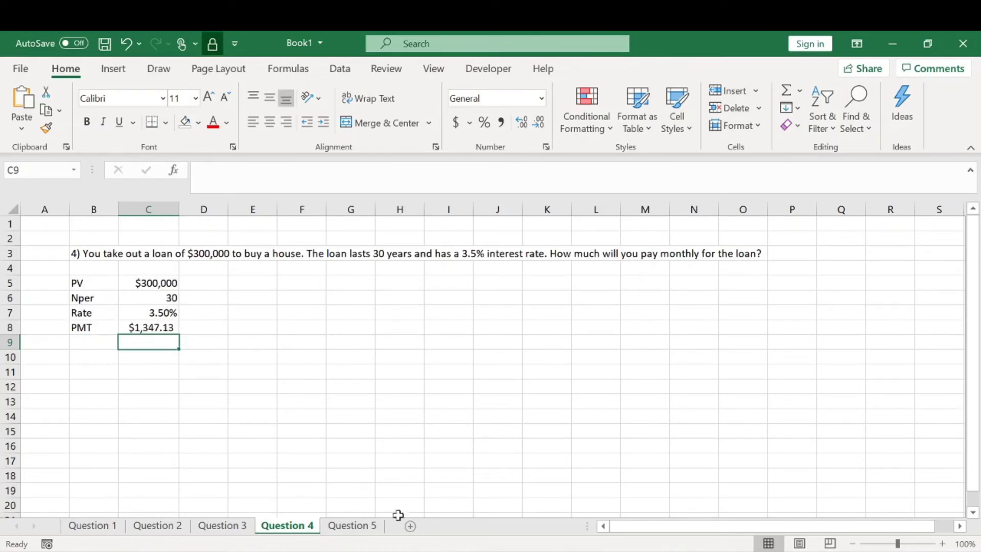
left_click(366, 526)
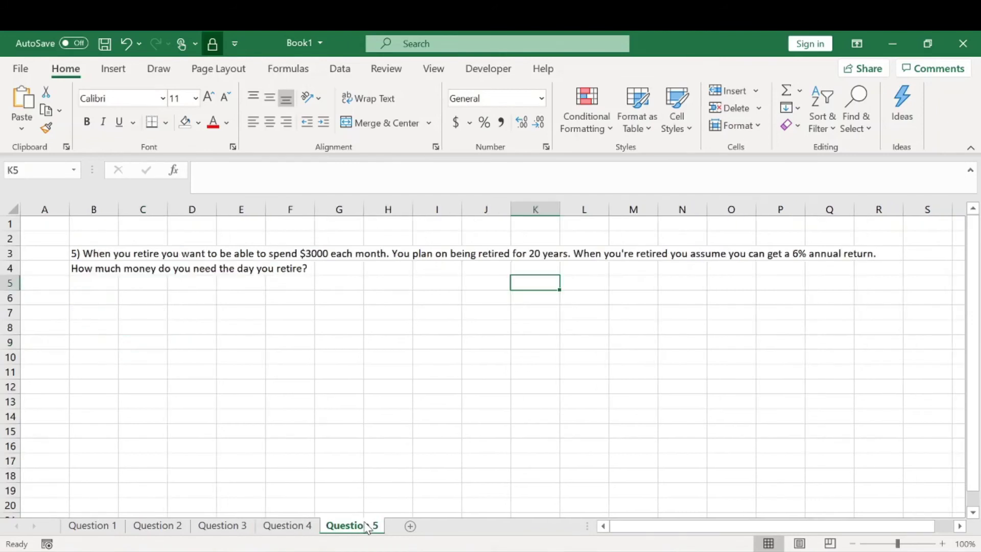
Select cell B6 on Question 5 to start the first input label
left_click(102, 297)
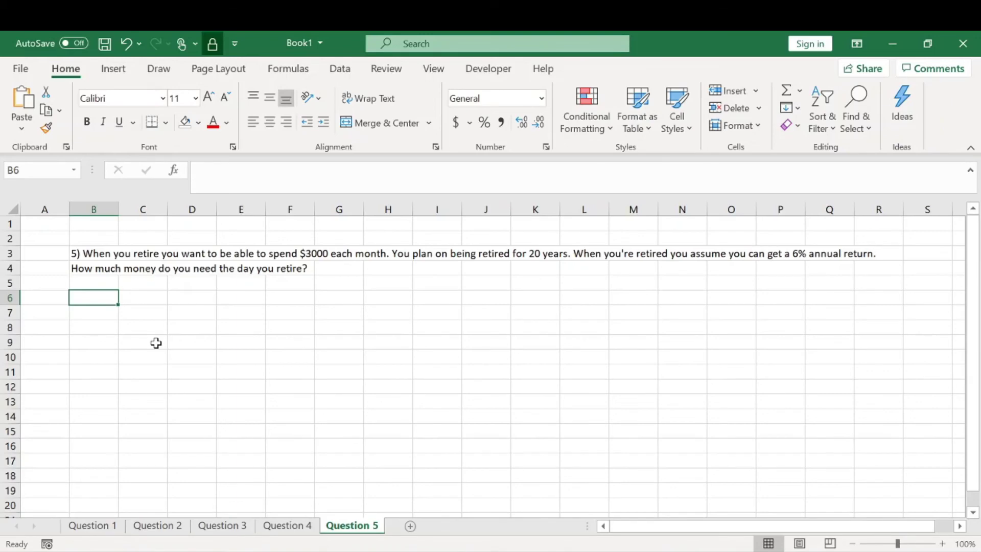
Enter the labeled inputs PMT 3000, Nper =20*12 and Rate =6%/12 in B6:C8
type("PMT")
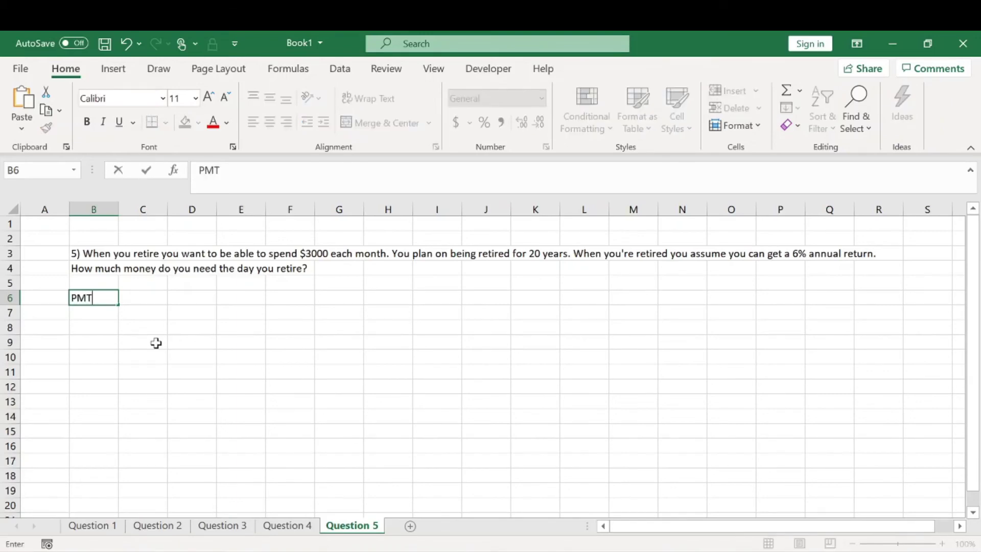
key("Tab")
type("3000")
key("Return")
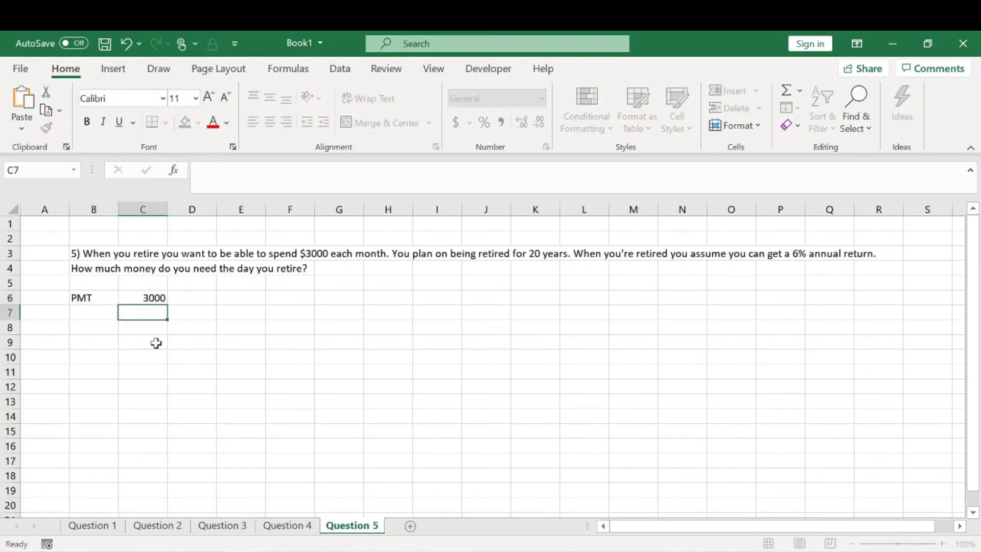
type("Nper")
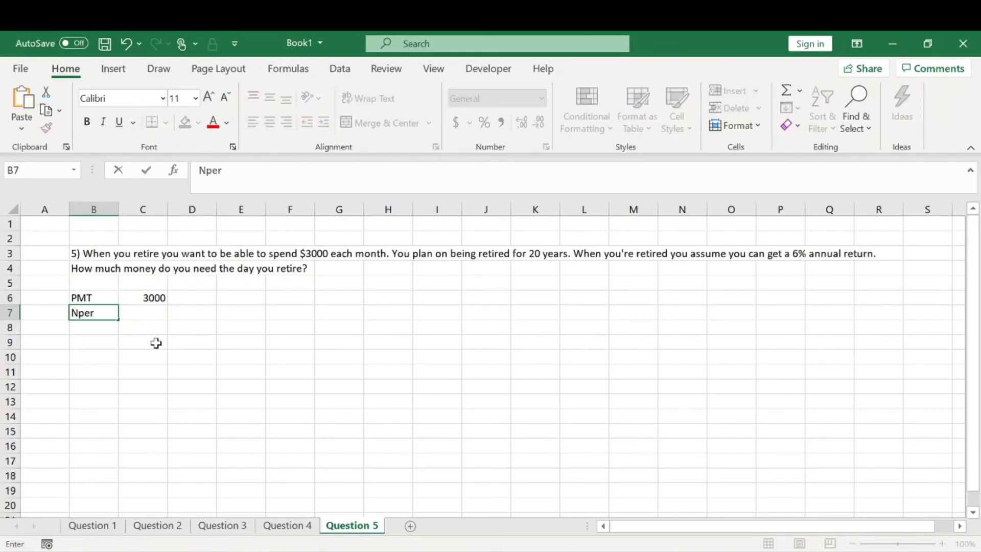
key("Tab")
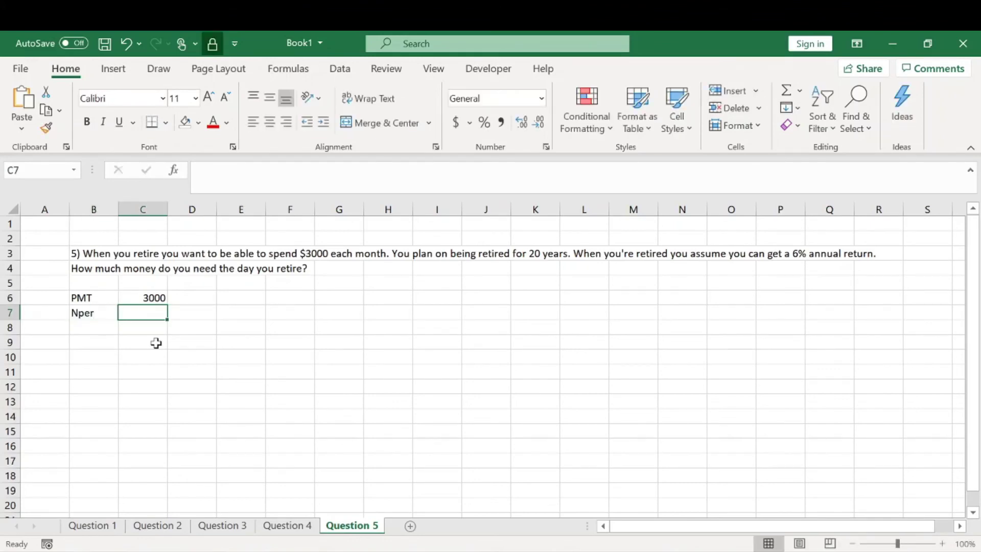
type("=20")
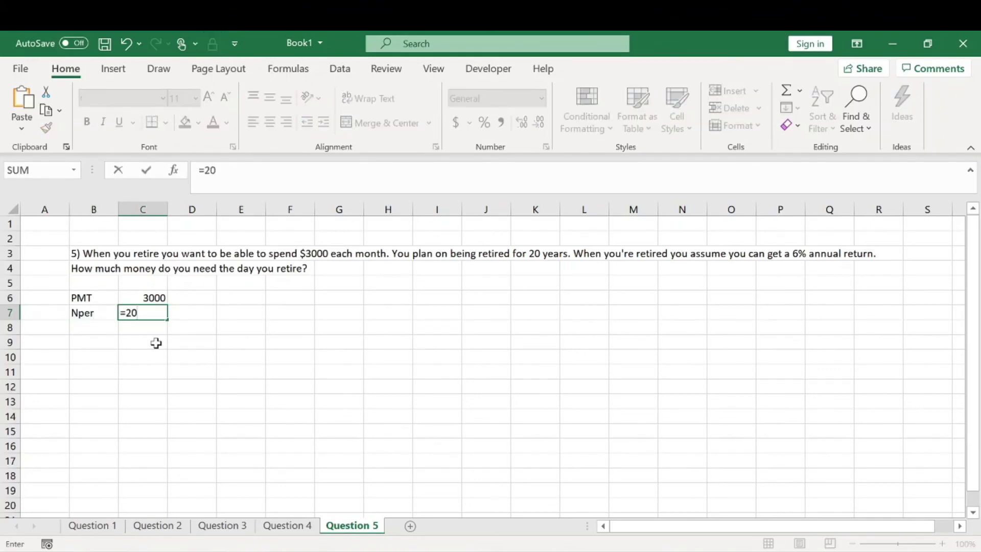
type("*12")
key("Return")
key("Left")
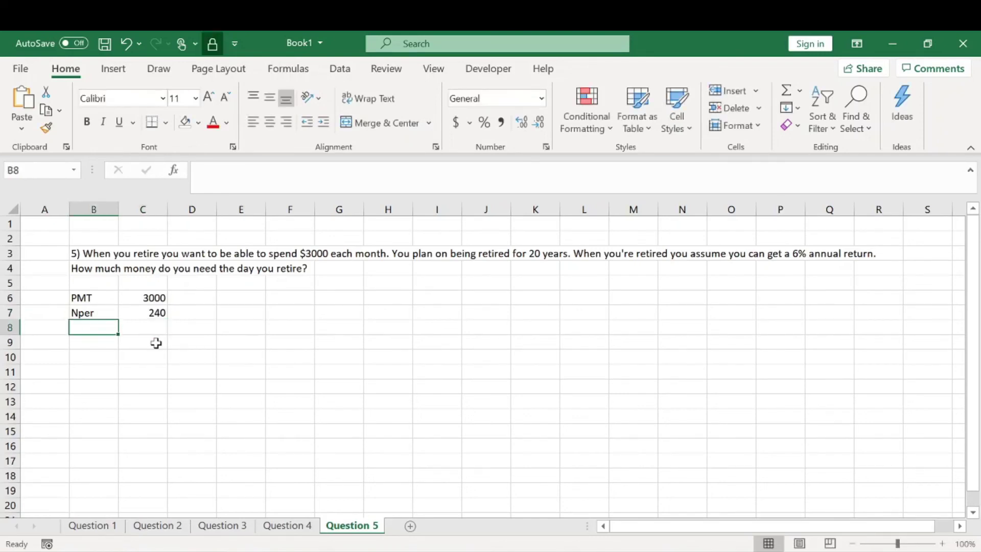
type("Rate")
key("Tab")
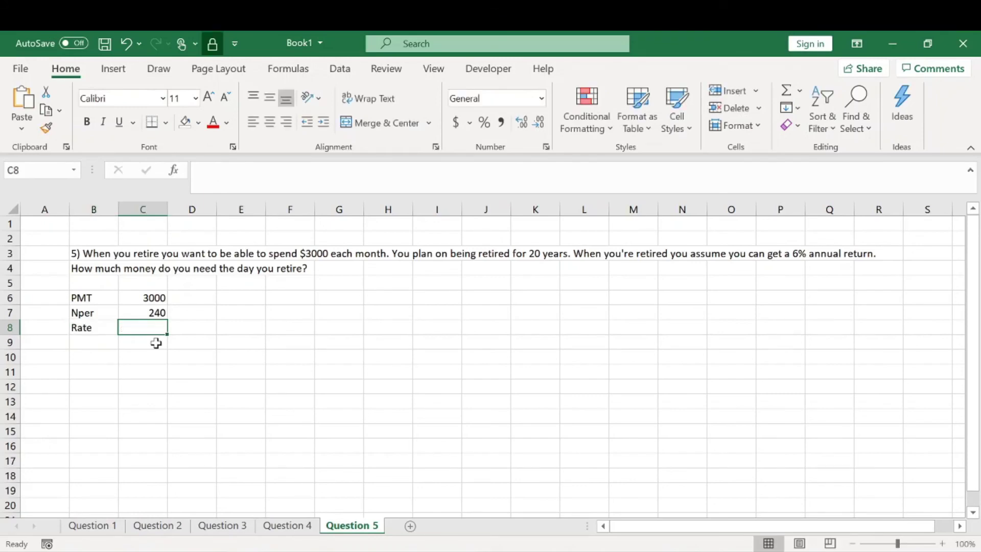
type("=6")
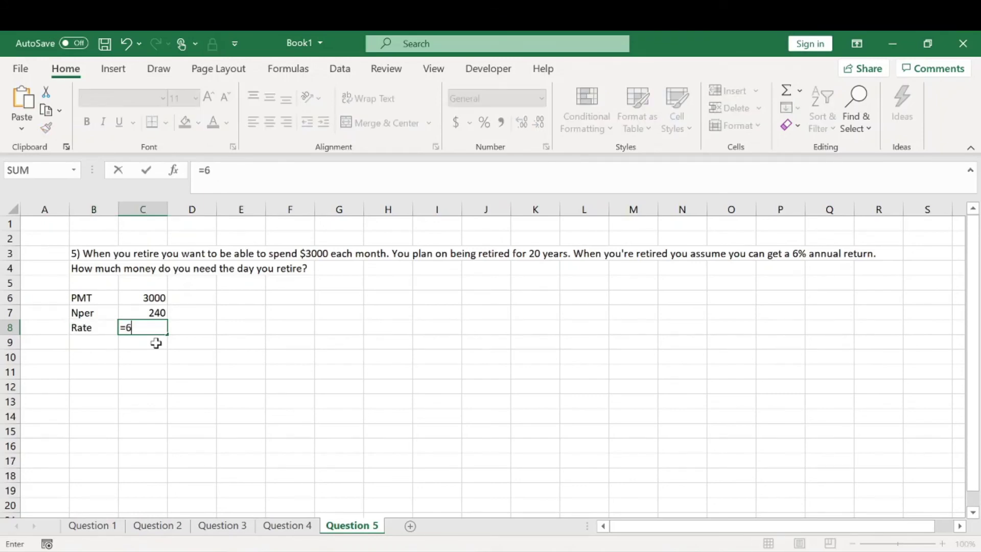
type("%/12")
key("Return")
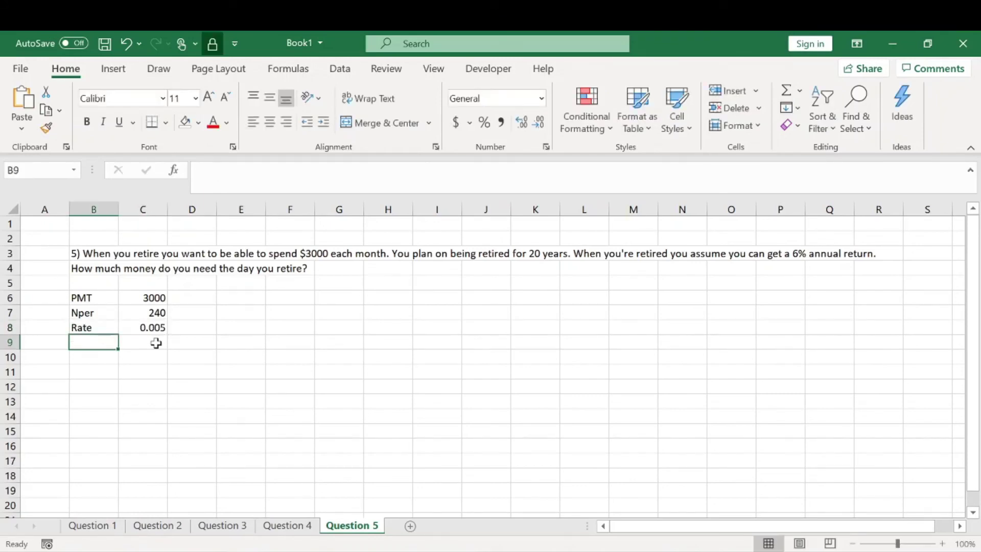
Show the rate as 0.50% and format the payment as $3,000 Currency without cents
left_click(142, 326)
left_click(484, 123)
left_click(521, 123)
left_click(521, 123)
left_click(162, 300)
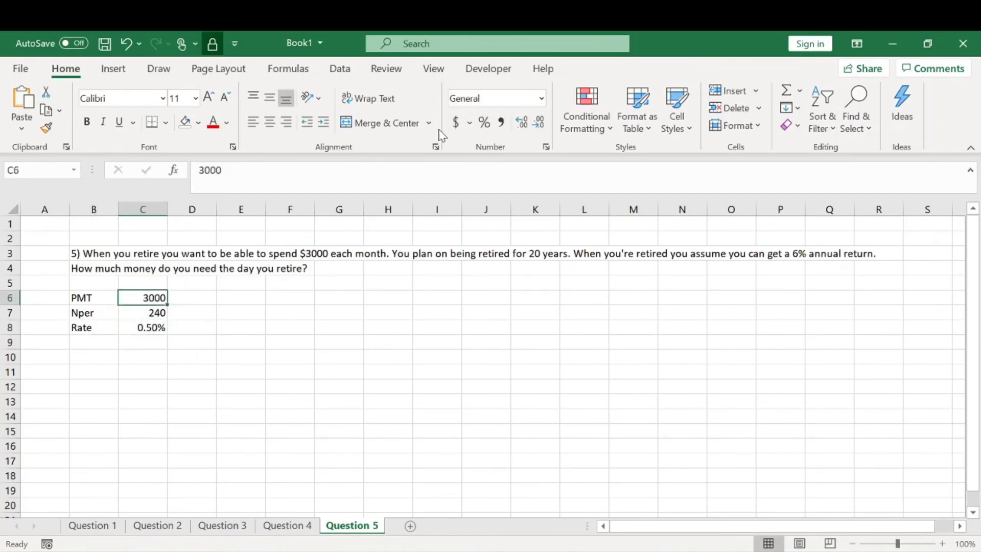
left_click(541, 98)
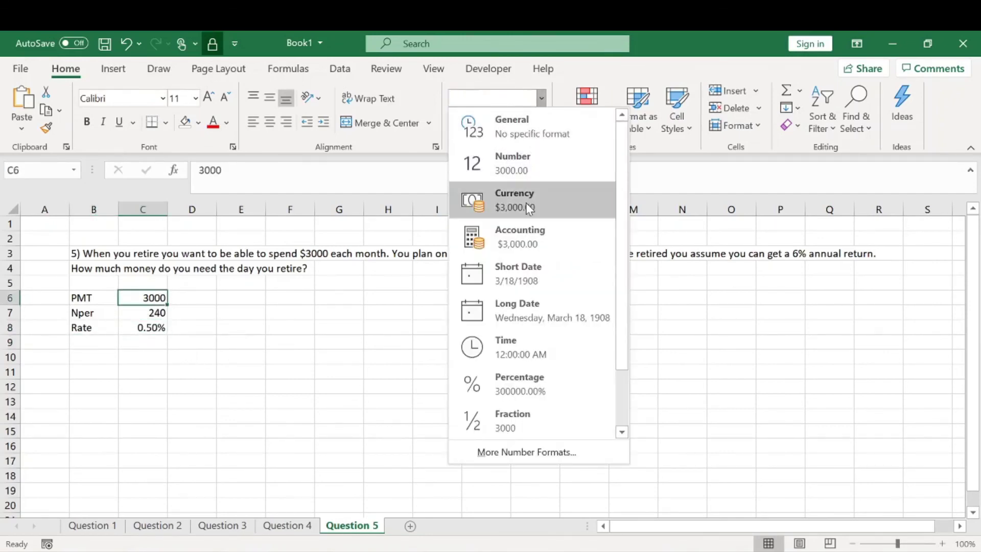
left_click(525, 203)
left_click(537, 121)
left_click(537, 122)
left_click(280, 366)
left_click(84, 343)
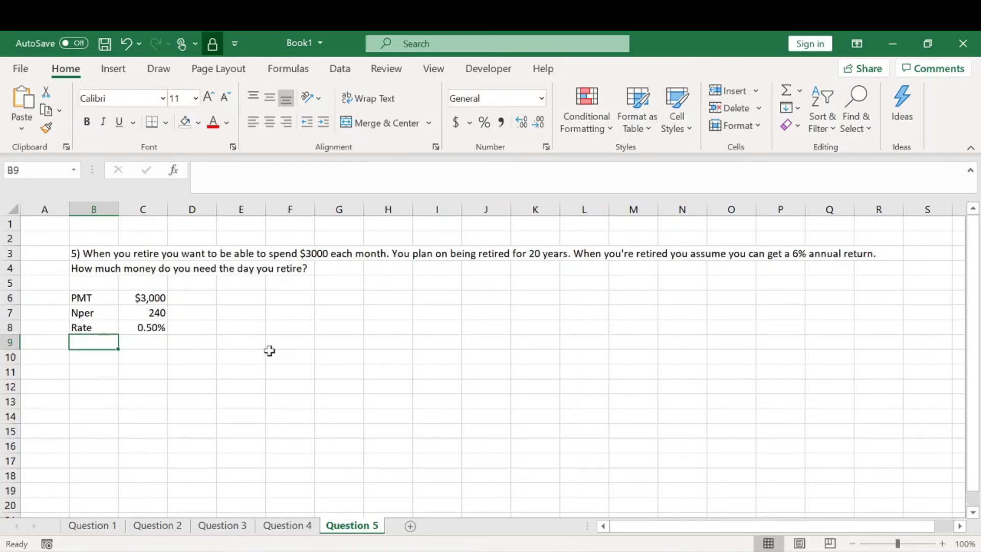
Label B9 as PV and enter =-PV(C8,C7,C6) in C9, giving $418,742.32
type("PV")
key("Tab")
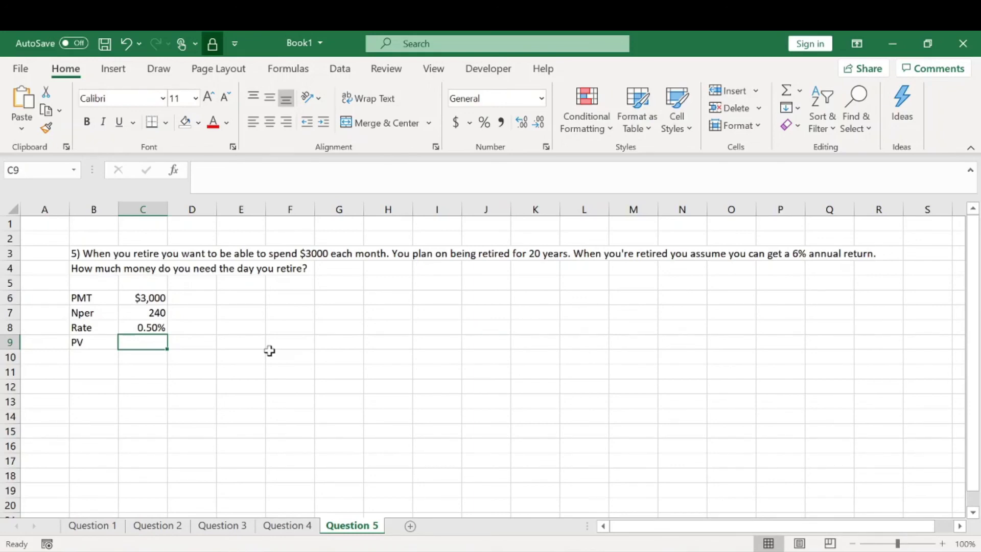
type("=-pv")
key("Tab")
key("Up")
key("Up")
key("Down")
type(",")
key("Up")
key("Up")
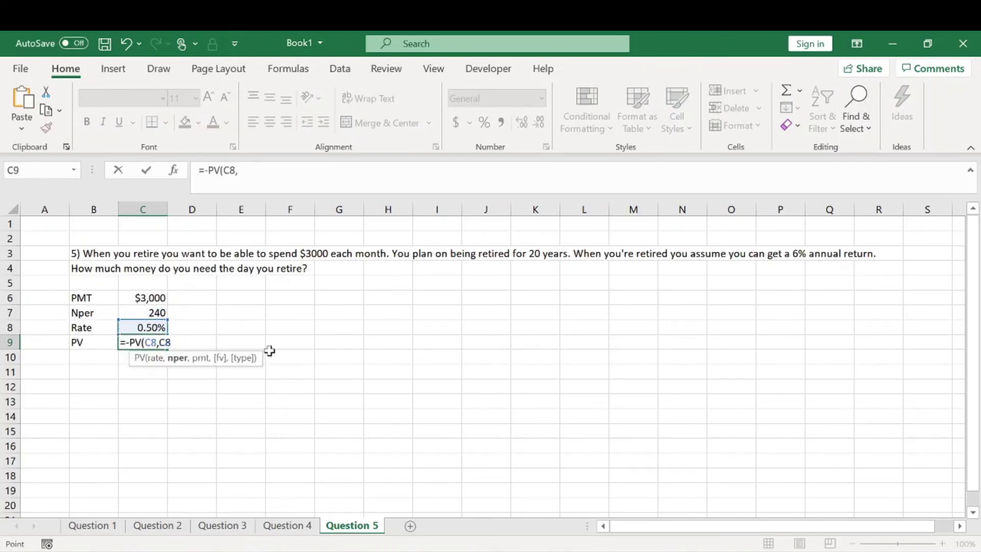
type(",")
key("Up")
key("Up")
key("Up")
key("Return")
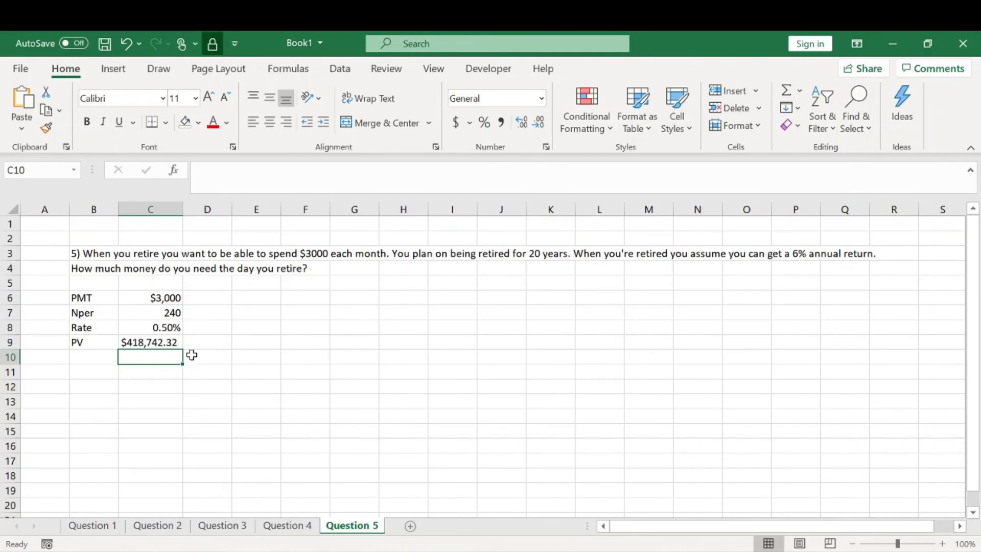
left_click(170, 343)
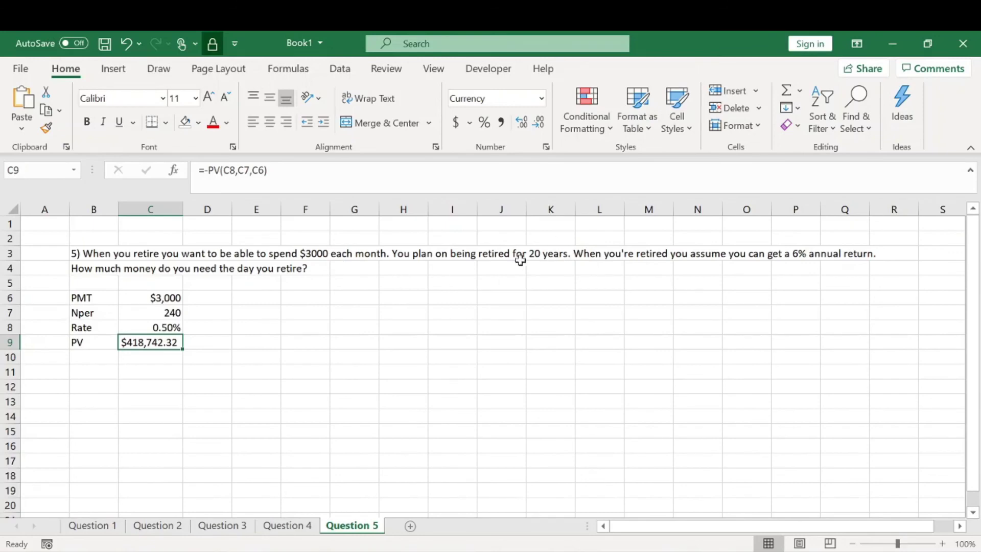
left_click(239, 311)
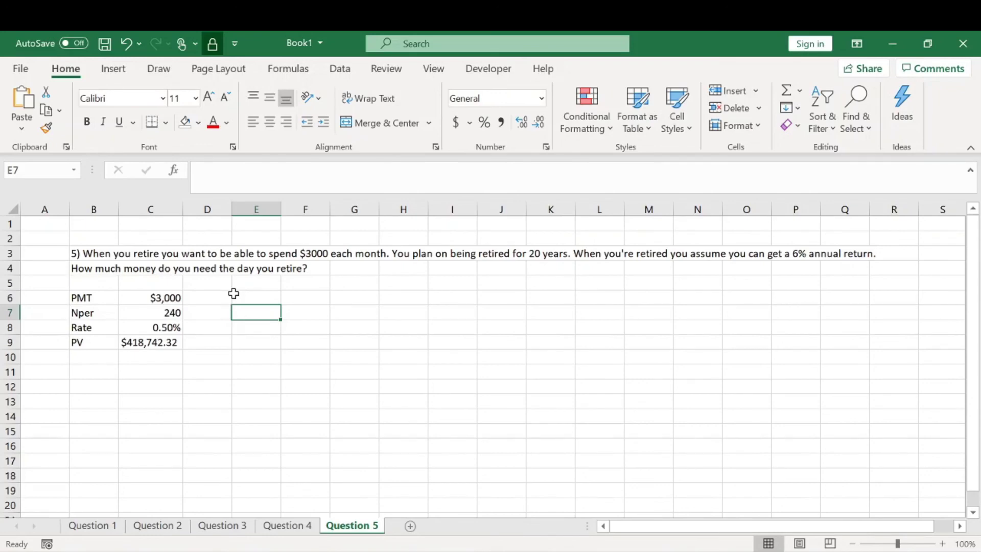
left_click(148, 341)
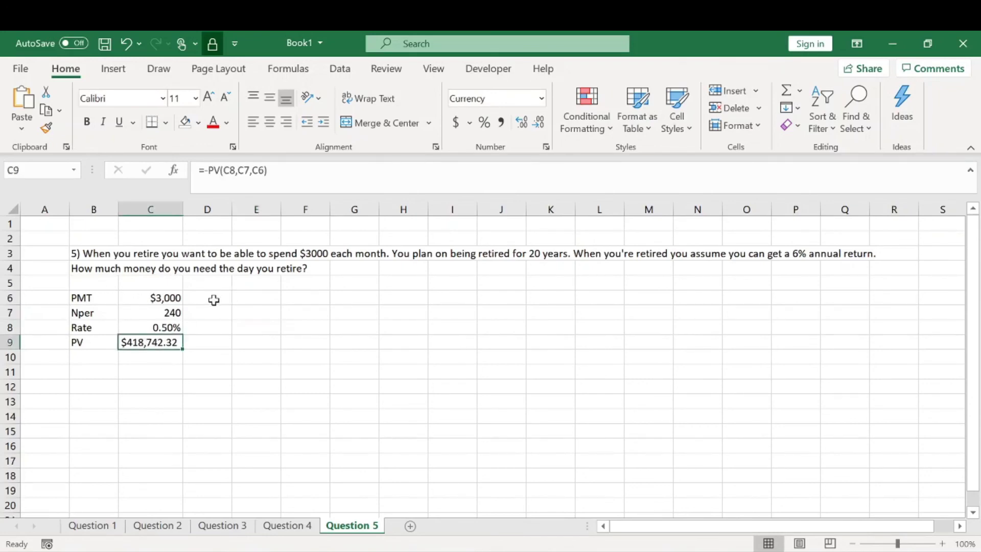
left_click(219, 325)
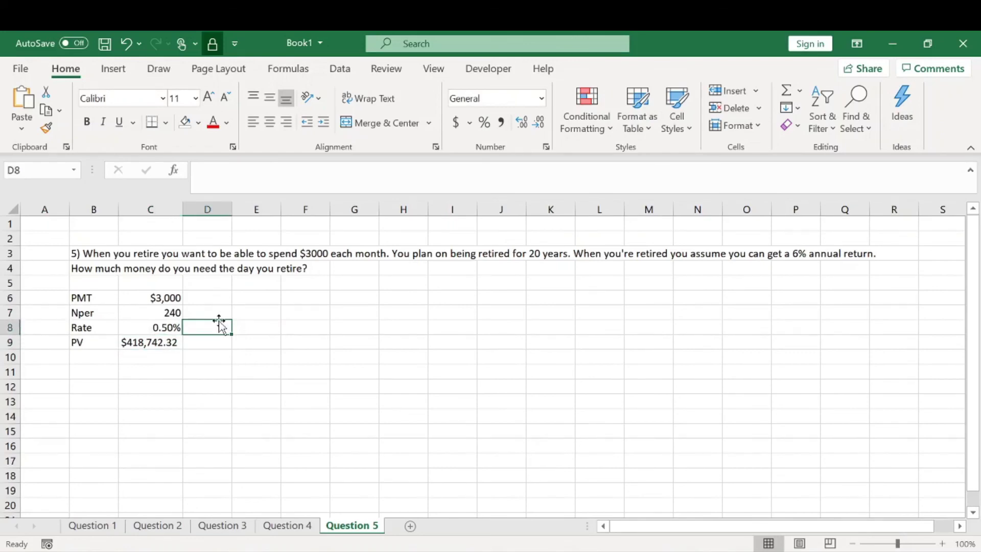